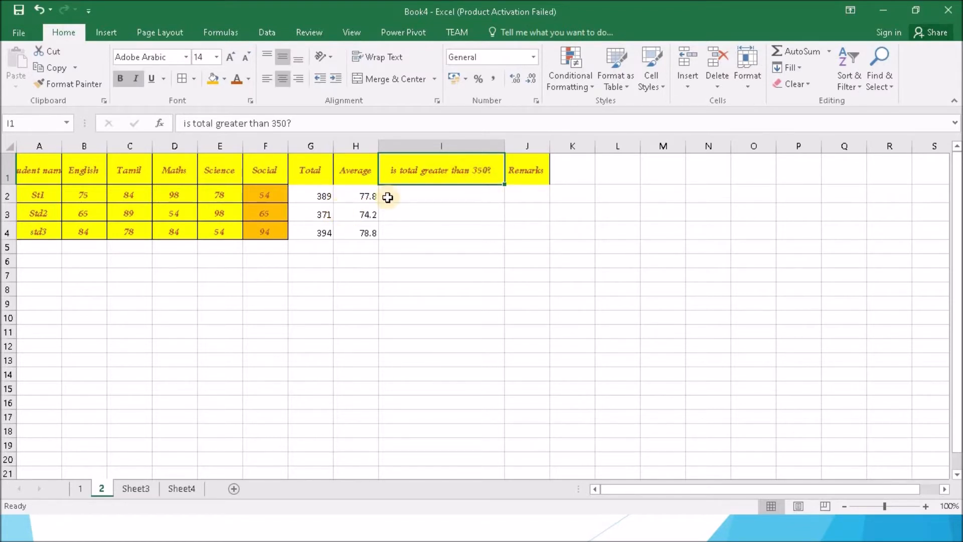
Change the threshold in the header of cell I1 to 370, reading "is total greater than 370?"
left_click(318, 193)
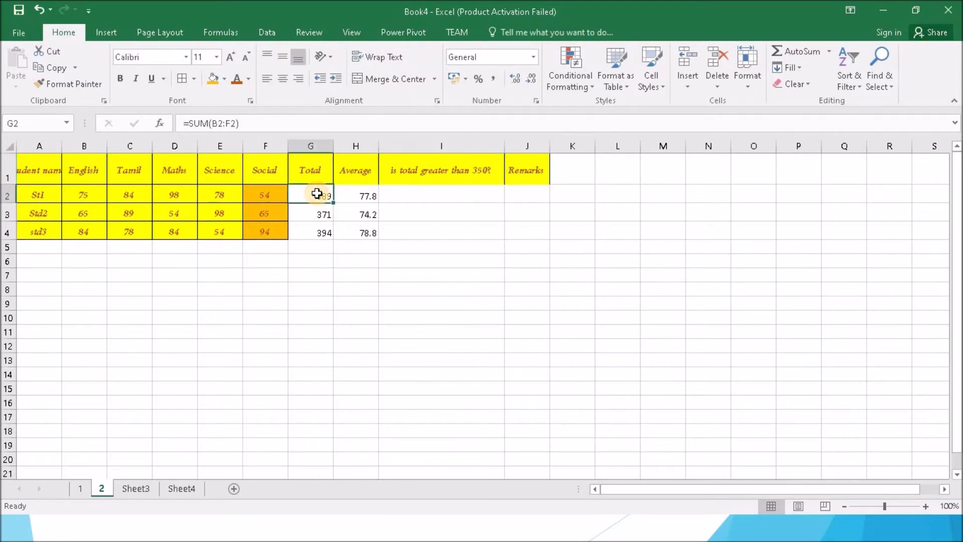
left_click(483, 176)
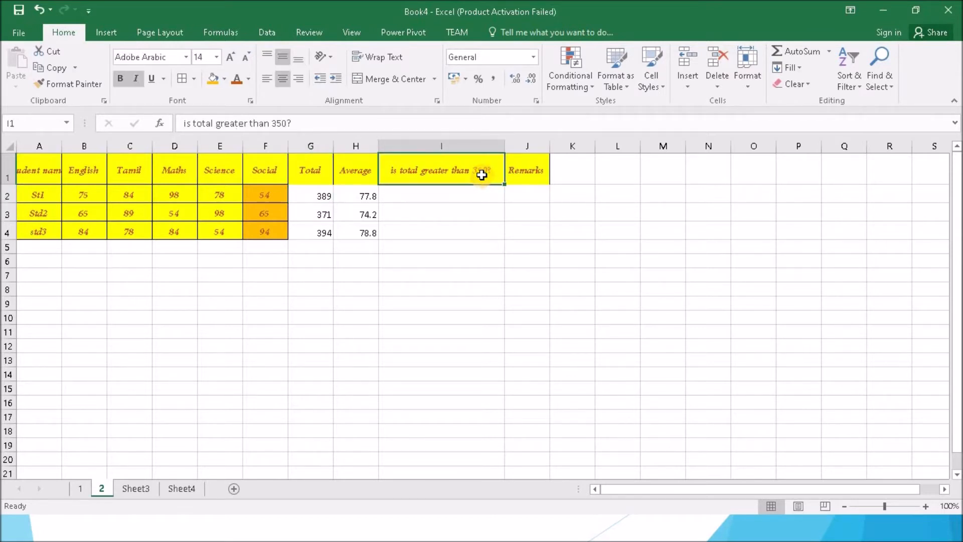
left_click(281, 121)
key("BackSpace")
type("7")
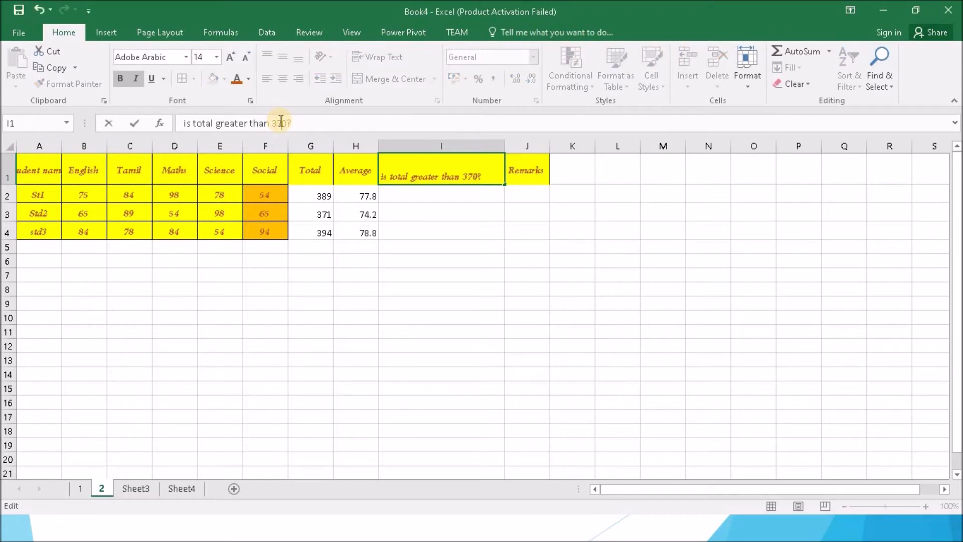
Enter the formula =IF(G2>370,"Yes","No") in cell I2 to test the first student's total
left_click(427, 195)
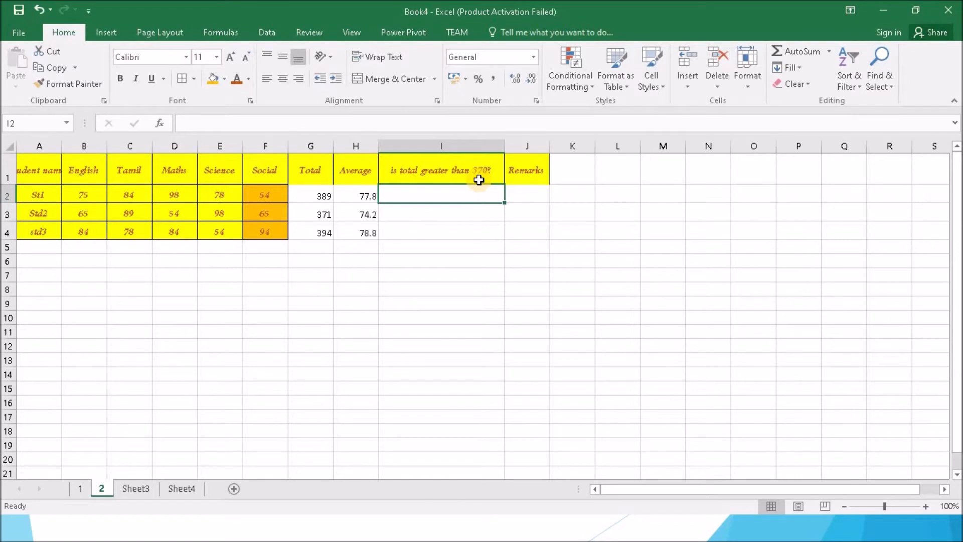
type("=If")
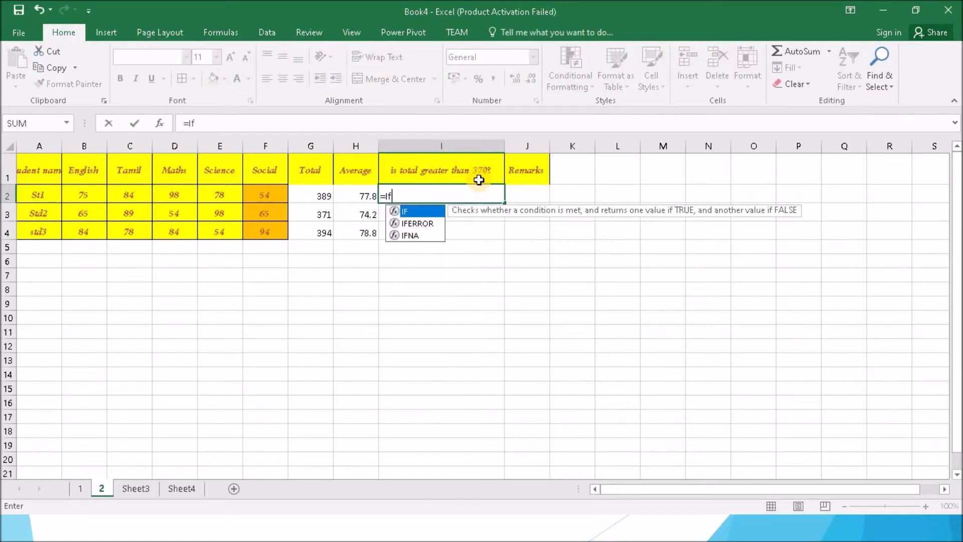
type("(")
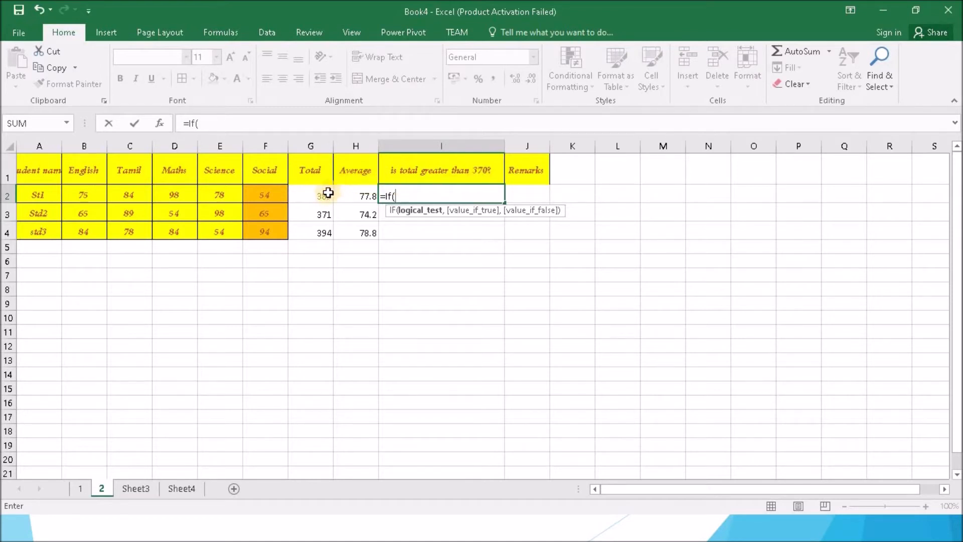
left_click(321, 196)
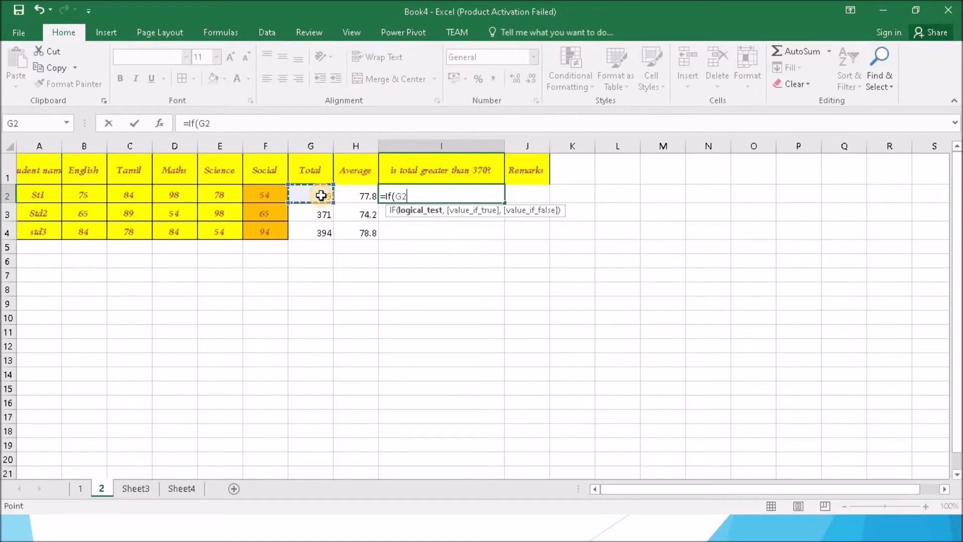
type(">371")
key("BackSpace")
type("0,")
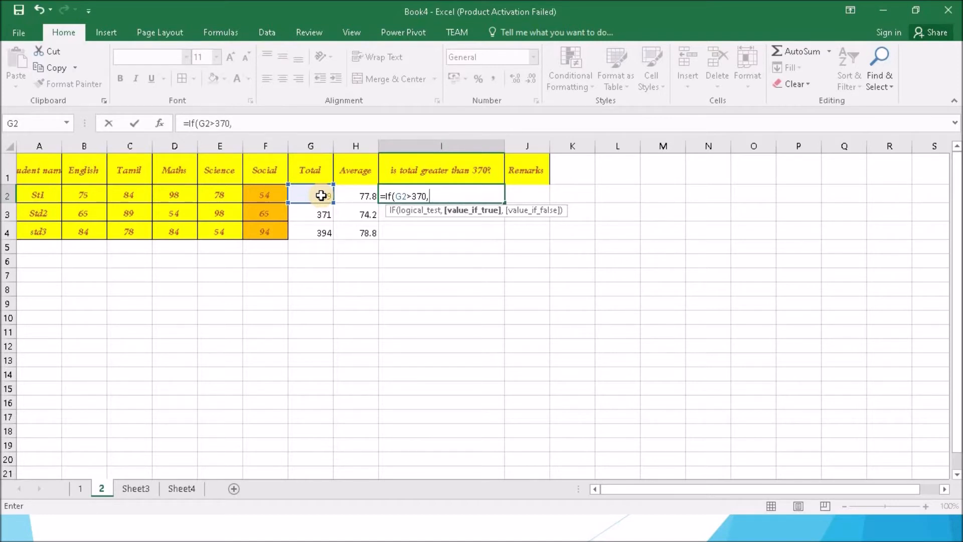
type("\"Yes\",\"N")
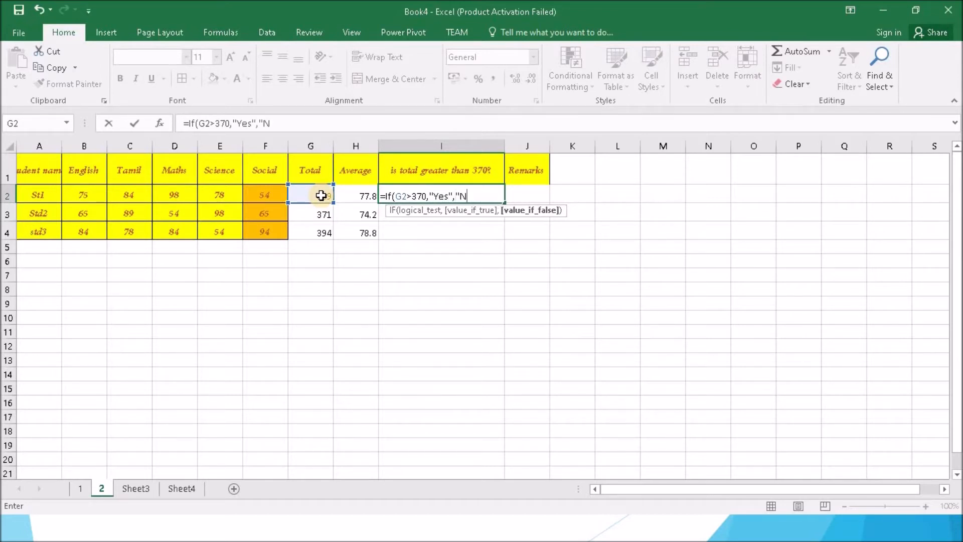
type("o\")")
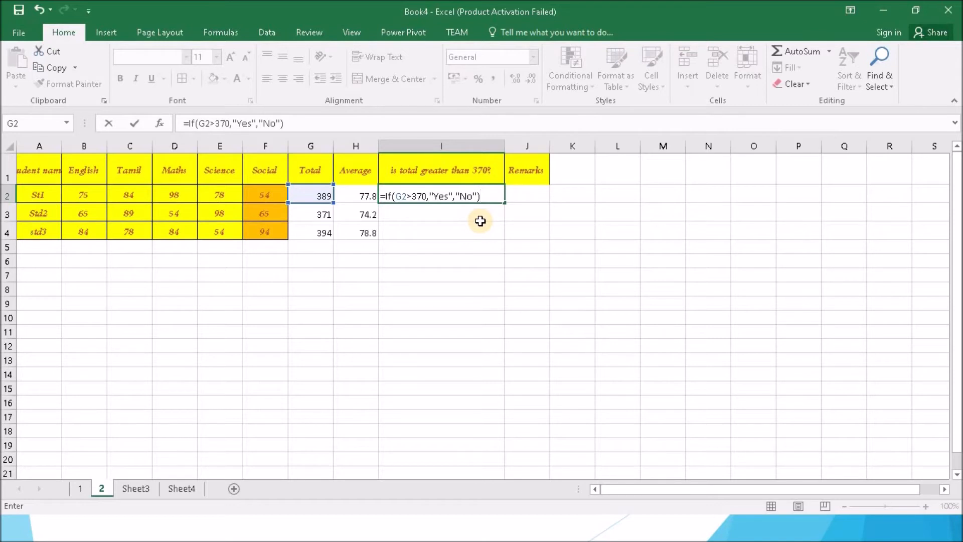
key("Return")
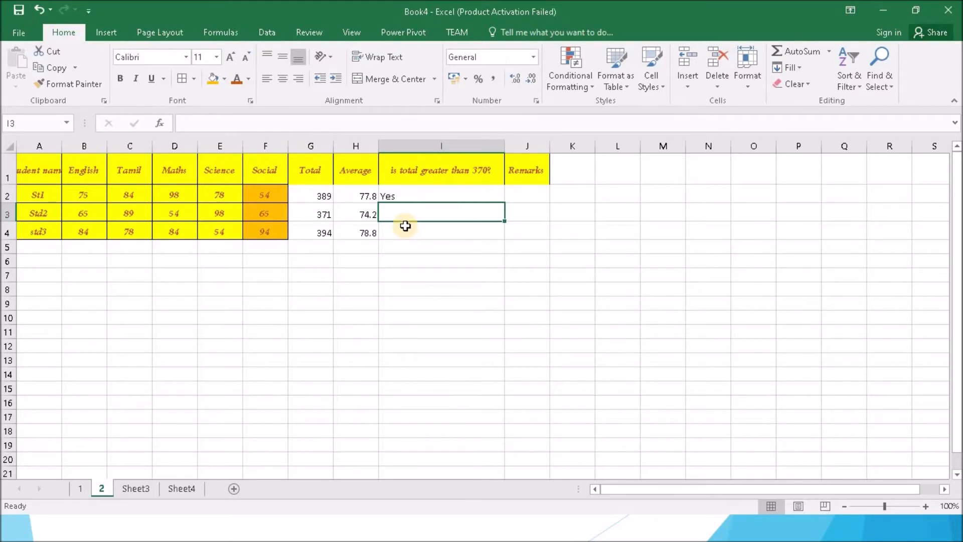
type("=")
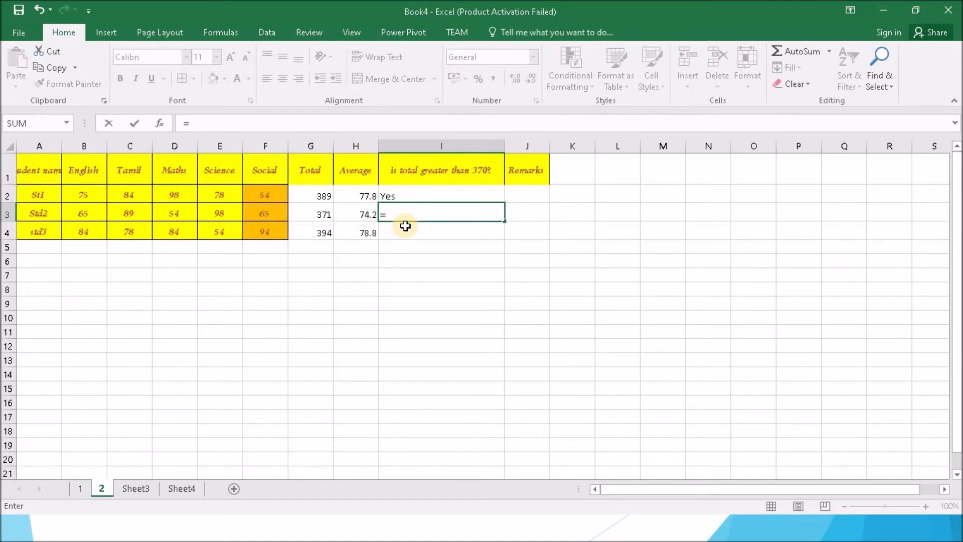
key("Tab")
key("Left")
Fill the IF formula from cell I2 down through I4 for the remaining students
key("Up")
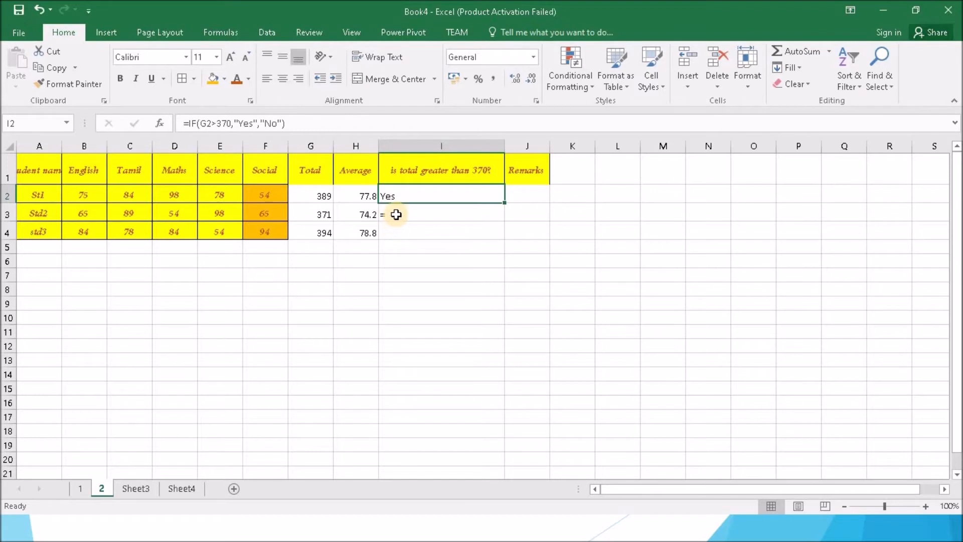
left_click_drag(394, 196, 396, 232)
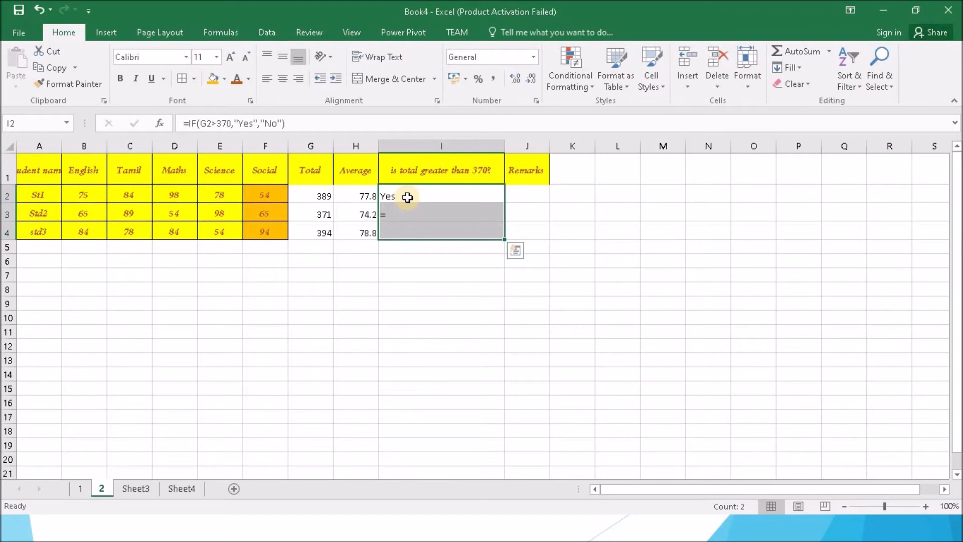
key("ctrl+d")
Examine the IF formulas in cells I2 to I4 to compare their row references
left_click(400, 198)
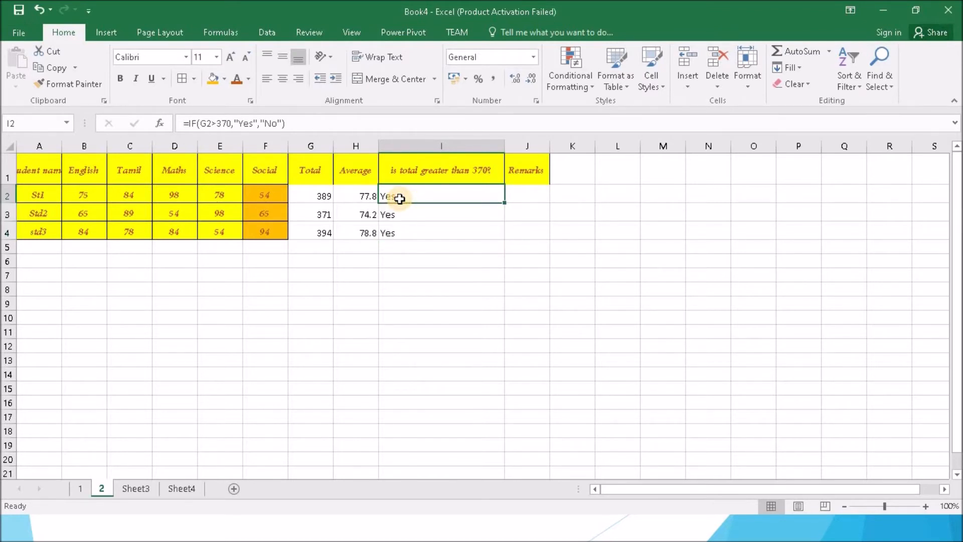
key("Left")
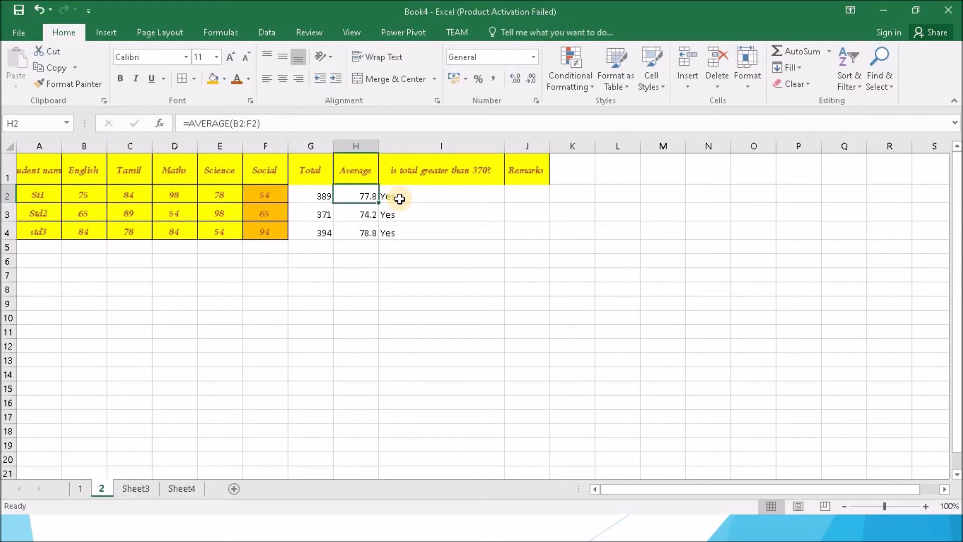
key("Down")
key("Right")
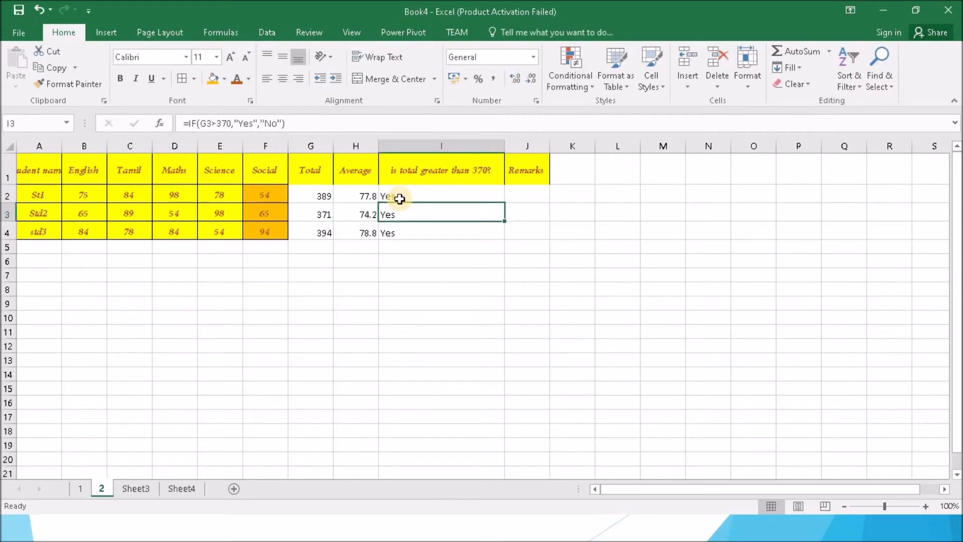
key("Down")
key("Up")
key("Up")
key("Down")
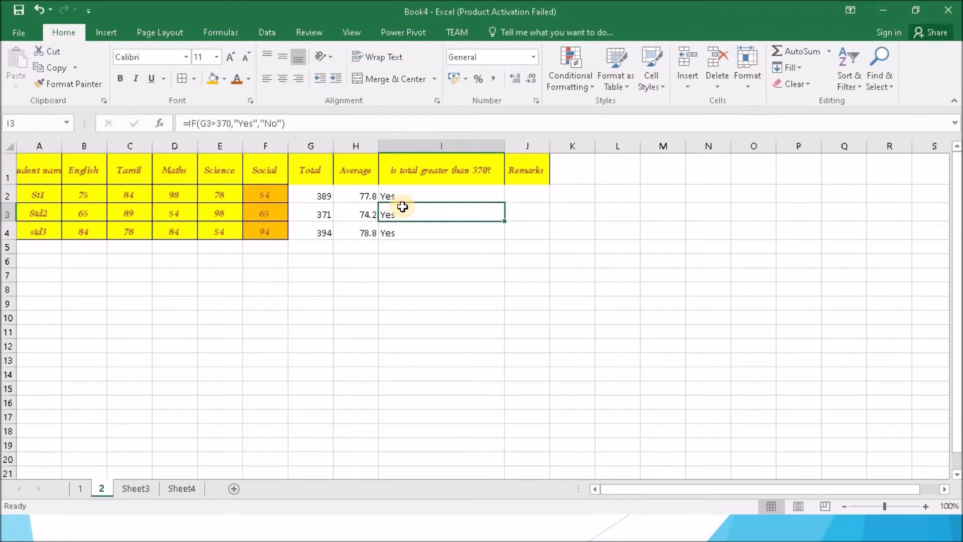
left_click(402, 196)
key("Left")
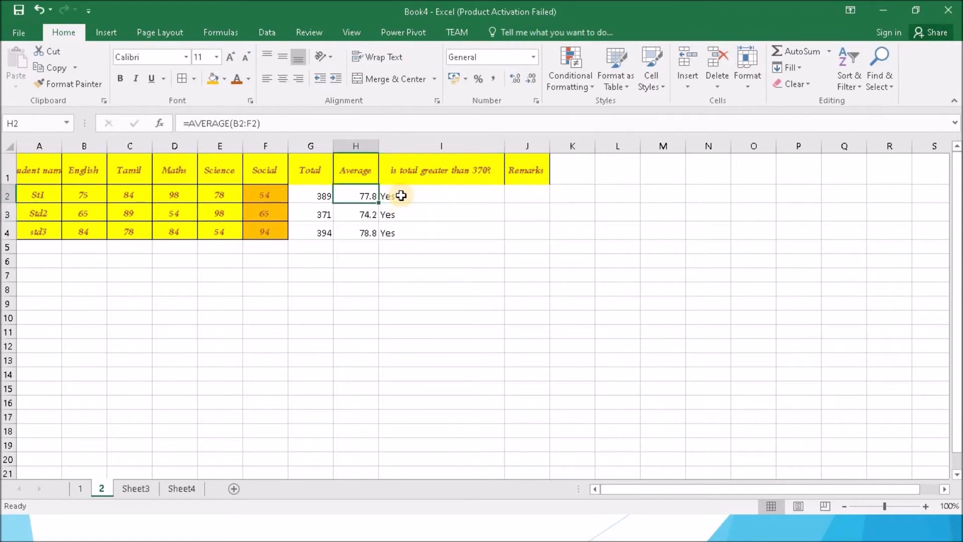
key("Right")
key("Down")
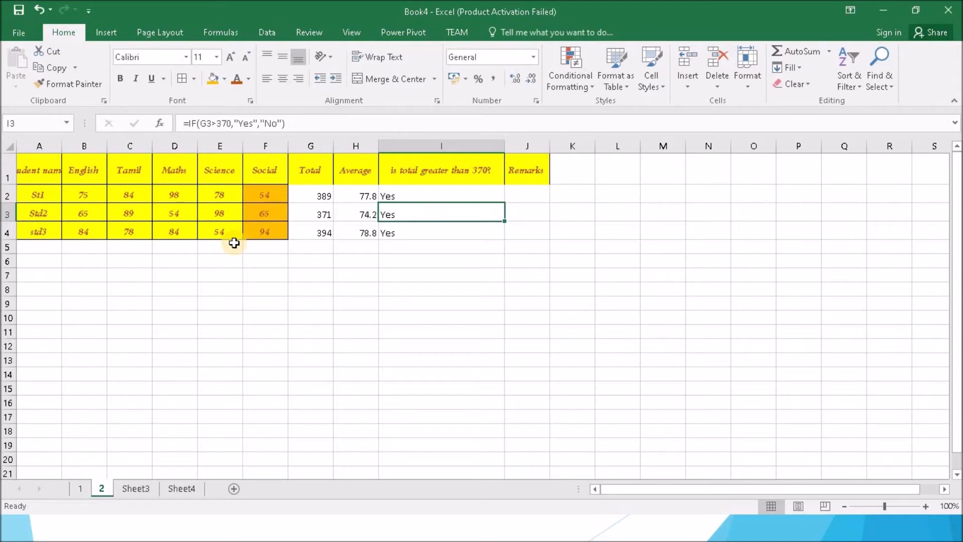
key("Down")
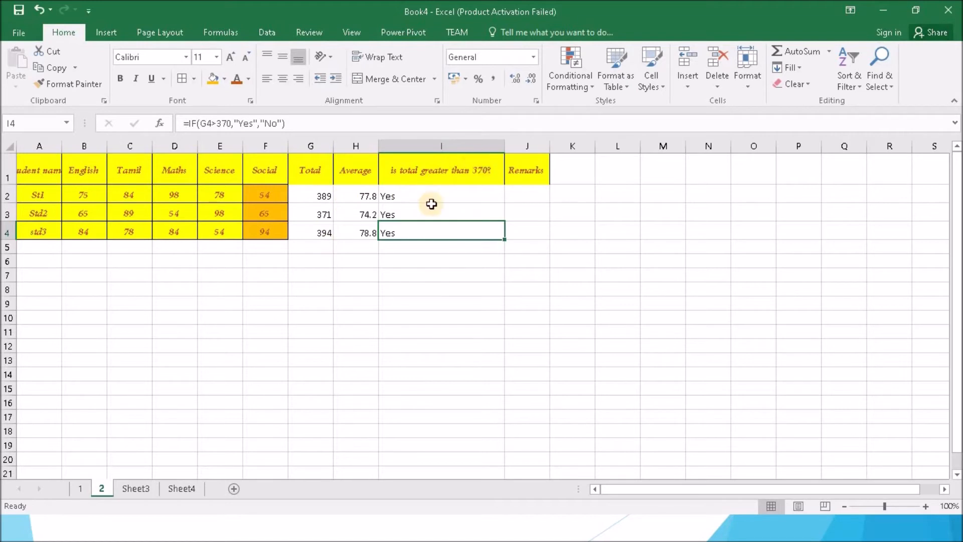
Change the threshold in the header of cell I1 to 375, reading "is total greater than 375?"
left_click(459, 168)
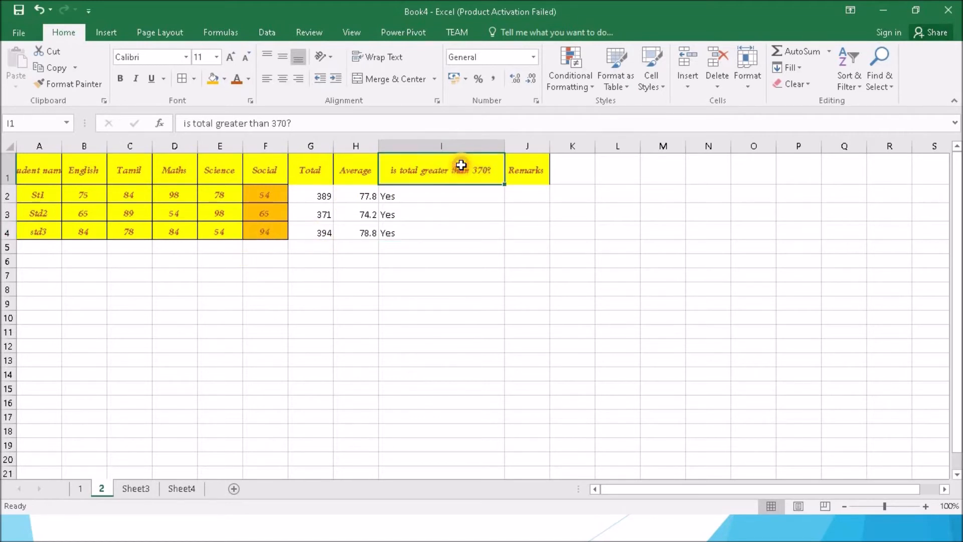
left_click(282, 122)
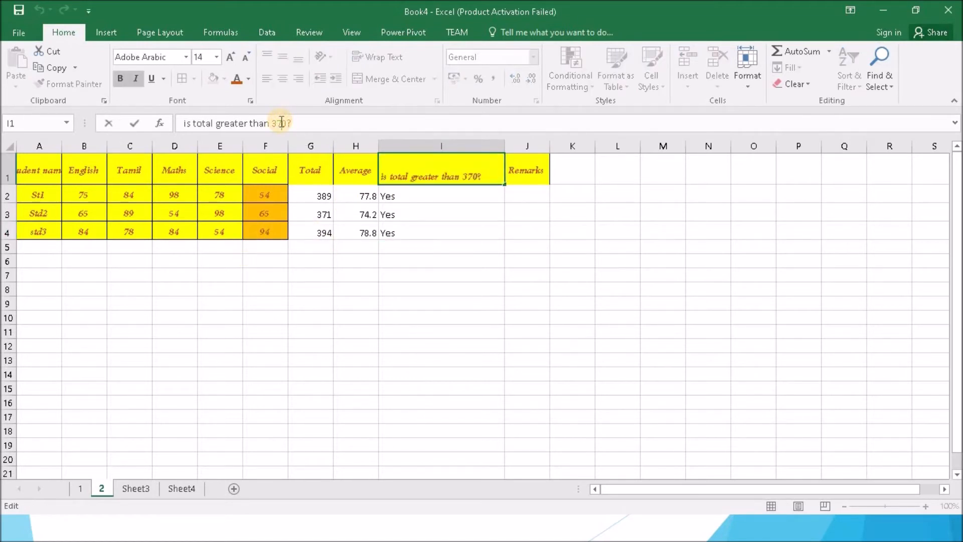
key("Delete")
type("5")
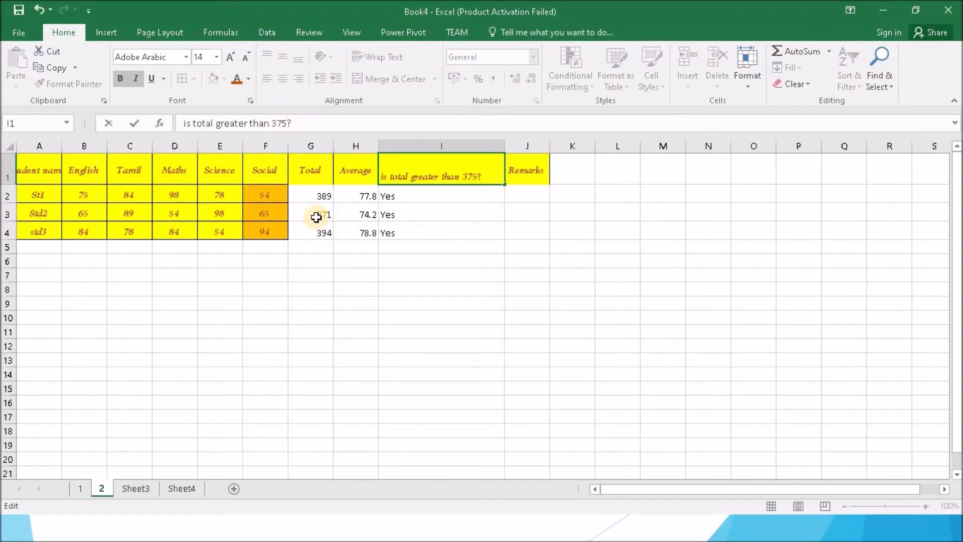
Set the threshold in the IF formula of cell I2 to 375
left_click(396, 203)
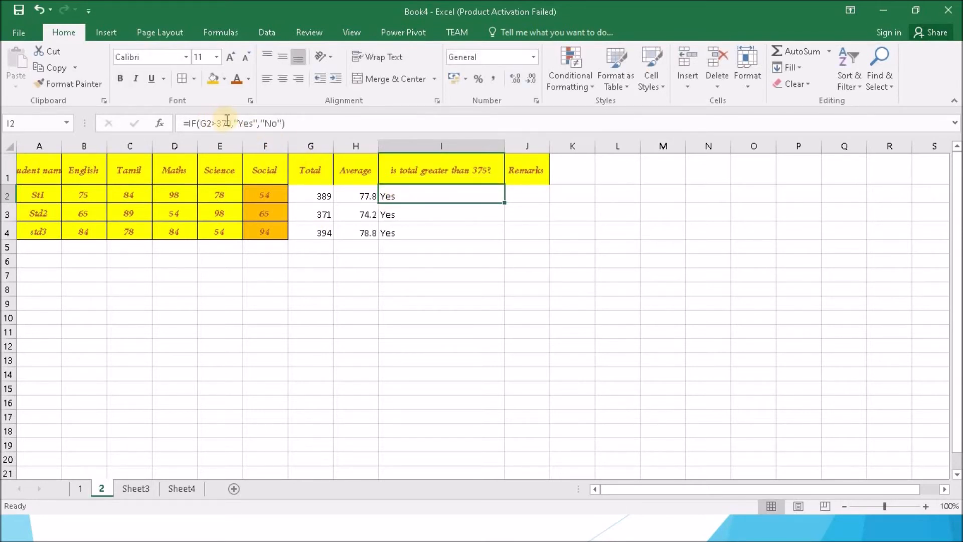
left_click(227, 120)
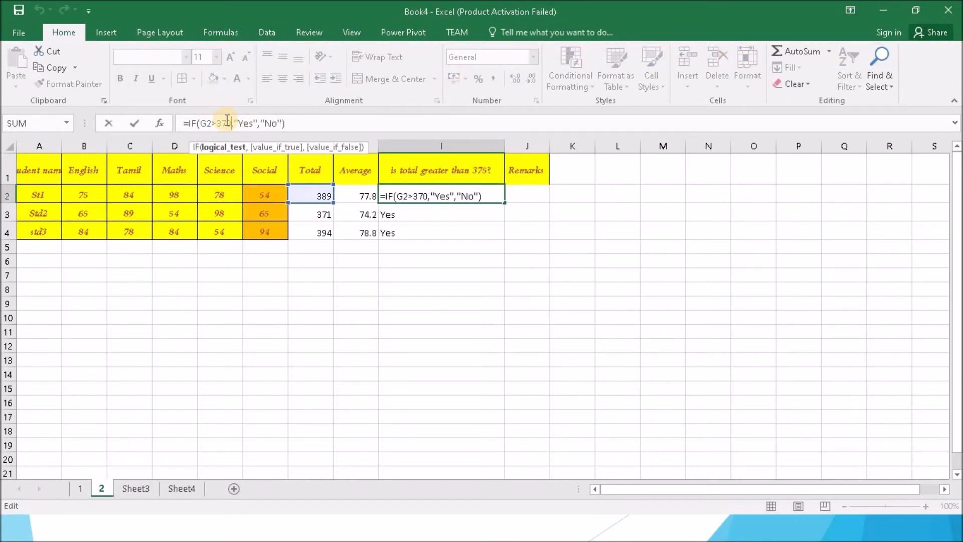
key("Delete")
type("5")
key("Return")
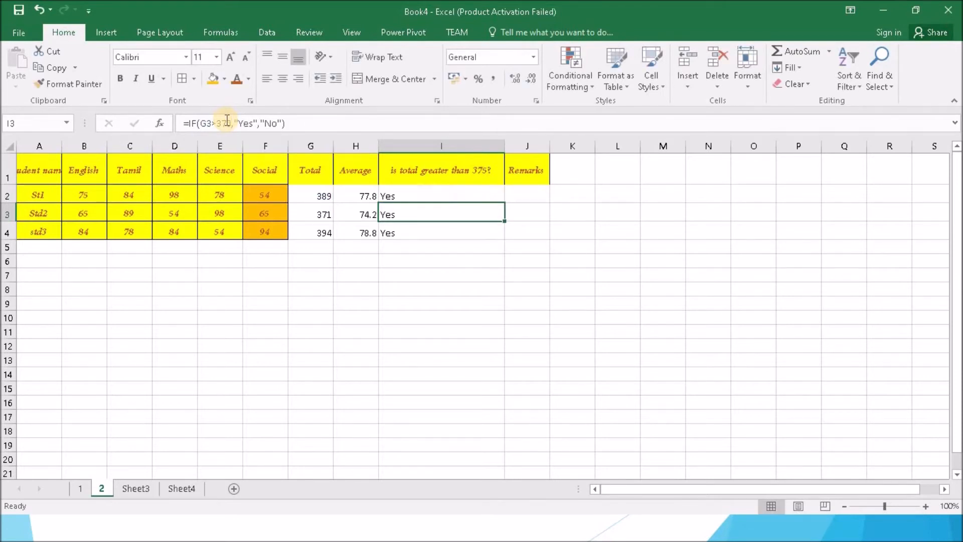
Fill the updated IF formula from cell I2 down through I4 and check the formula in I3
key("Up")
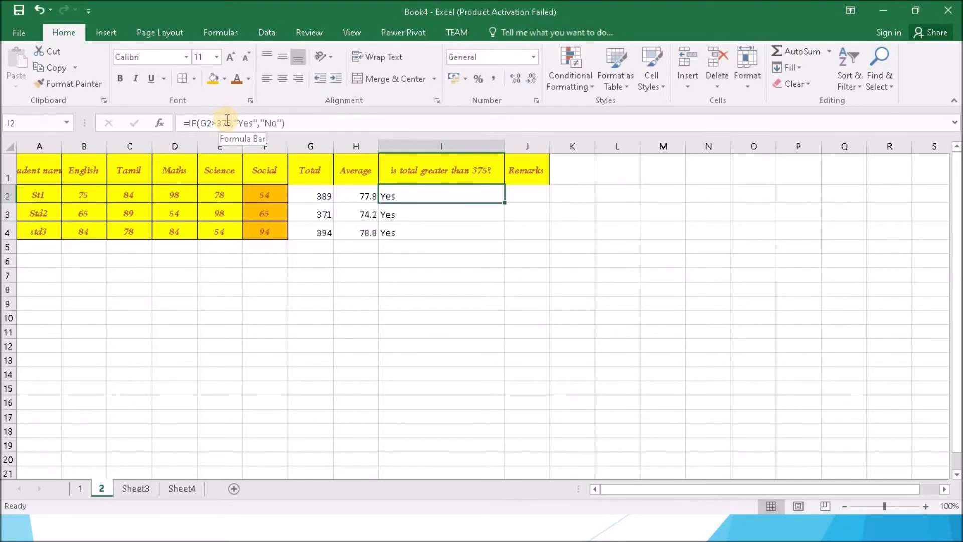
key("Down")
key("Up")
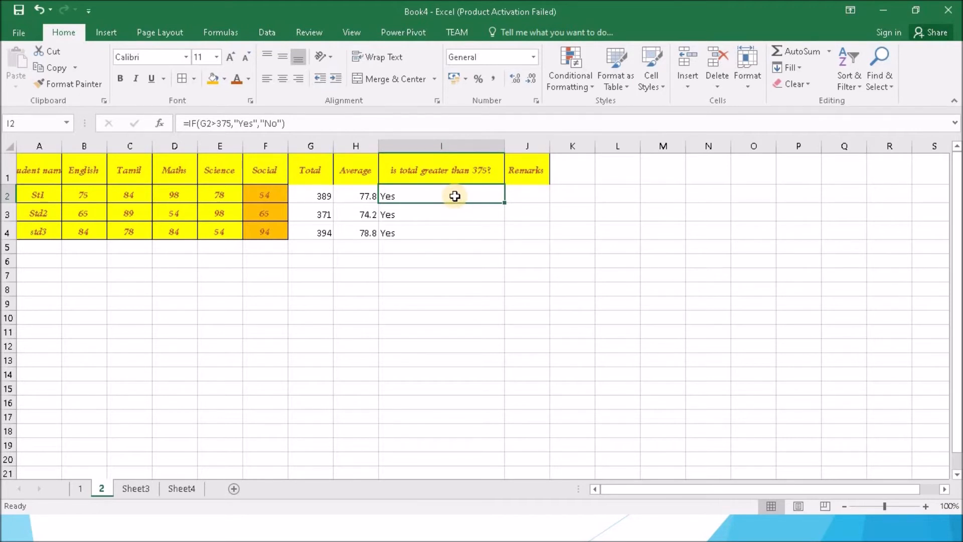
left_click_drag(454, 201, 448, 235)
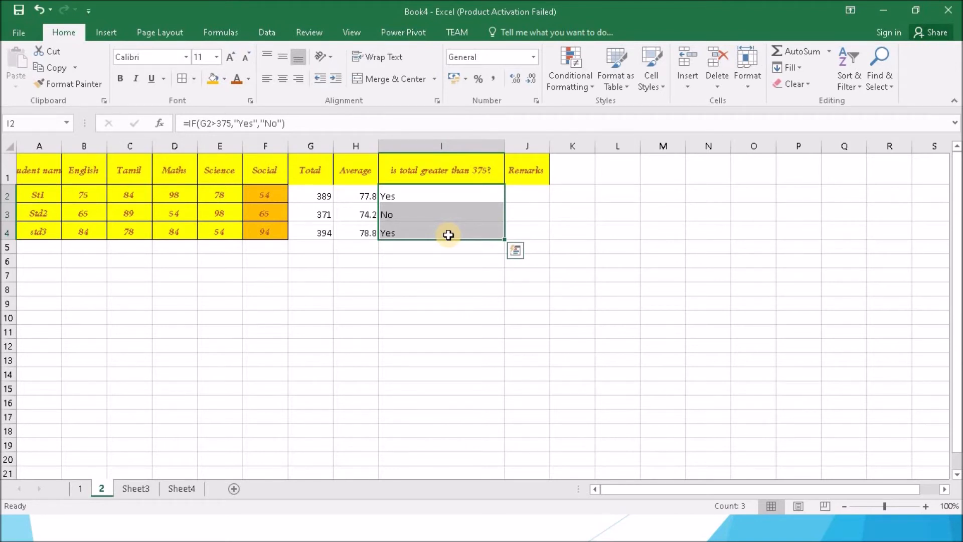
left_click(421, 218)
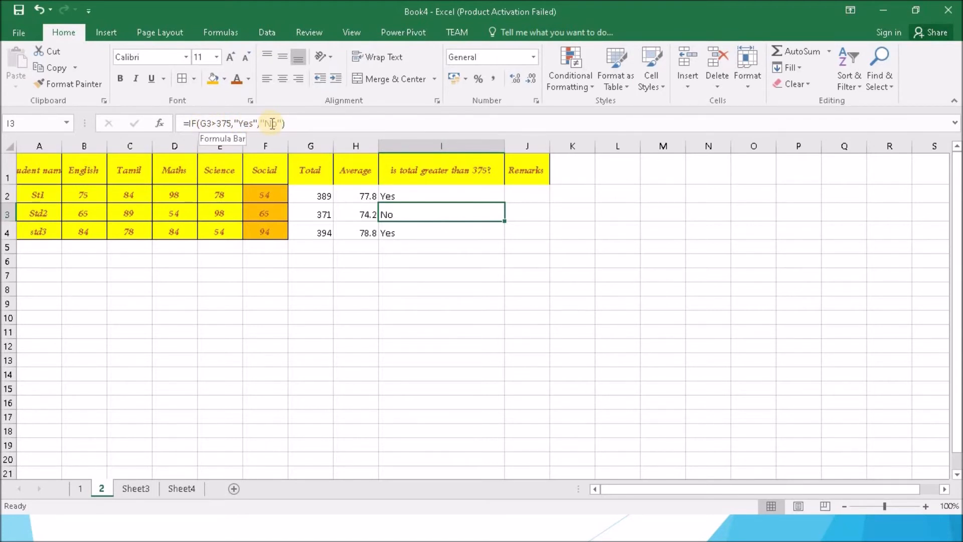
left_click(520, 214)
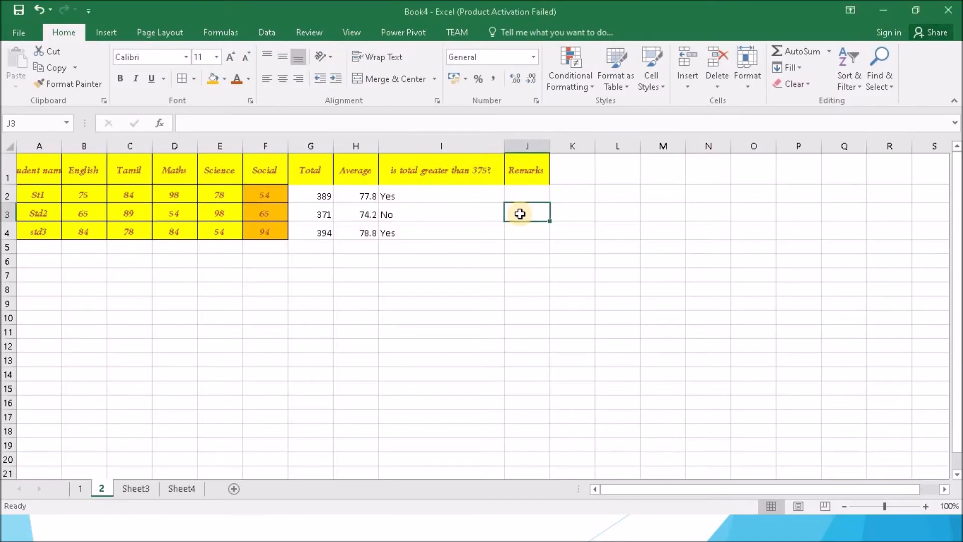
key("Up")
key("Up")
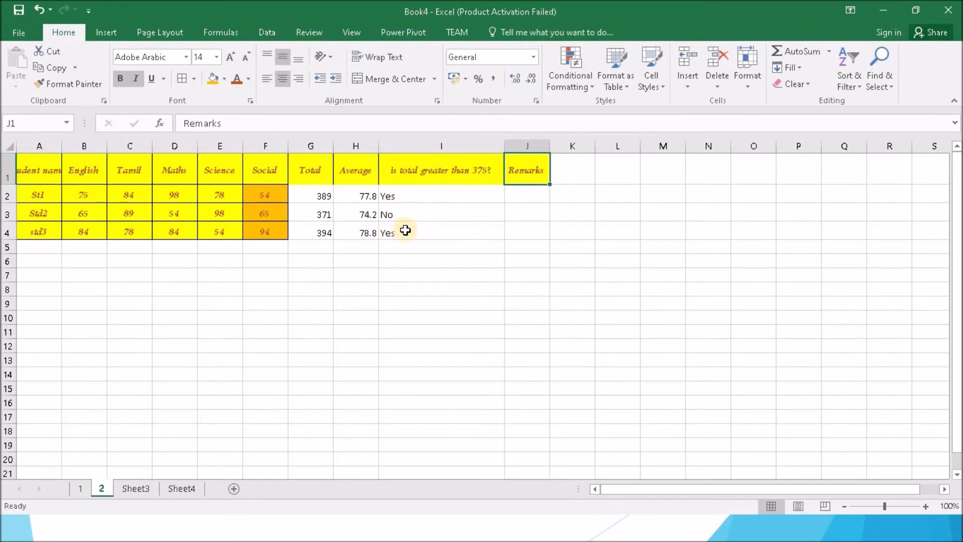
Turn on filtering for the header row of the student marks table
left_click(411, 167)
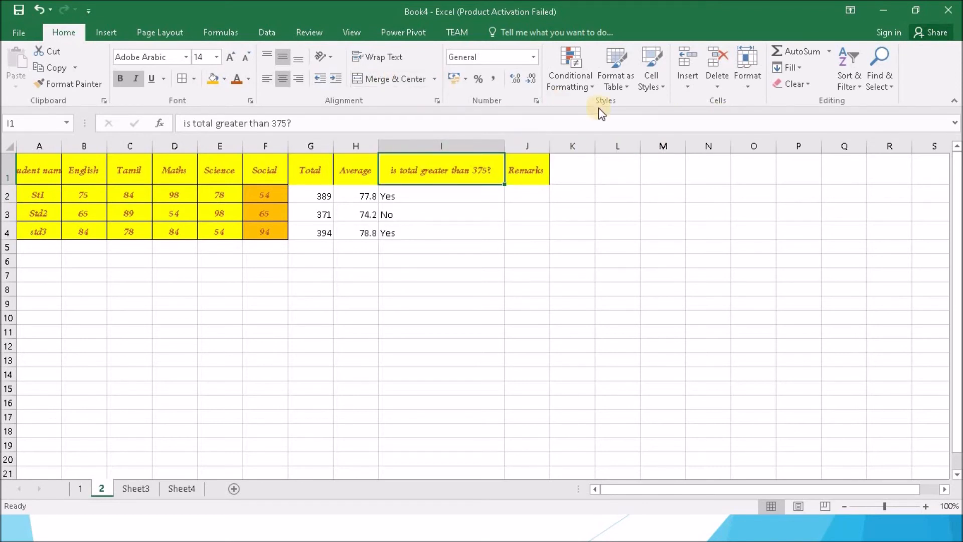
left_click(855, 82)
left_click(870, 155)
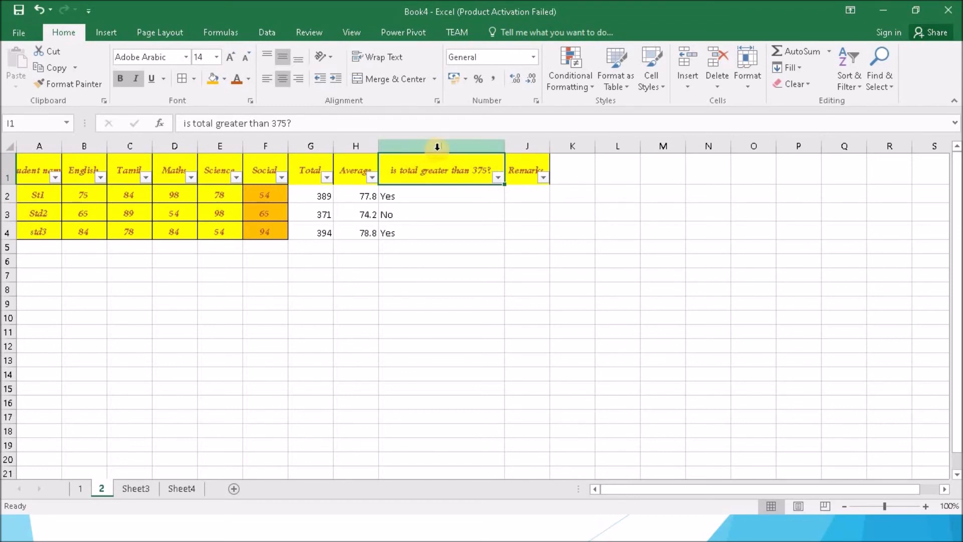
Filter the "is total greater than 375?" column to show only the rows containing Yes
left_click(498, 177)
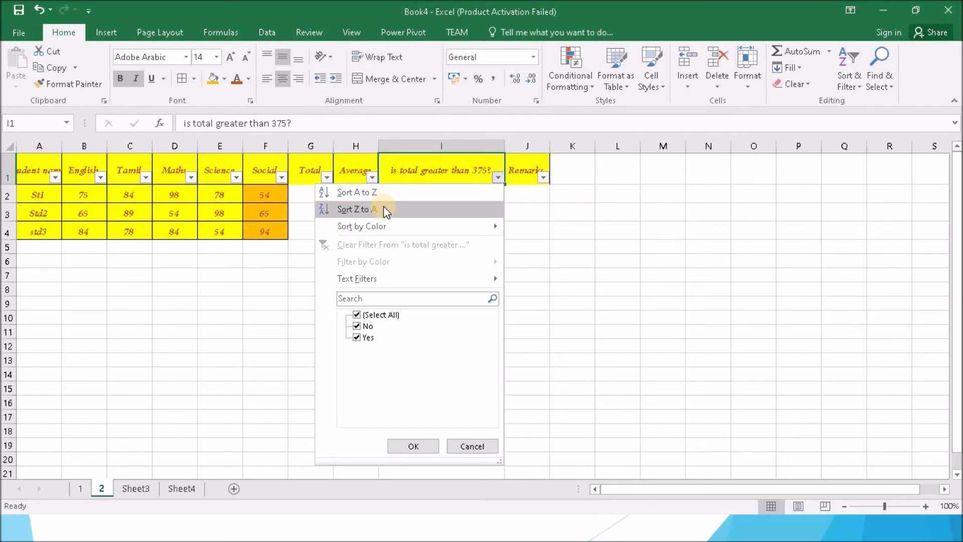
mouse_move(382, 278)
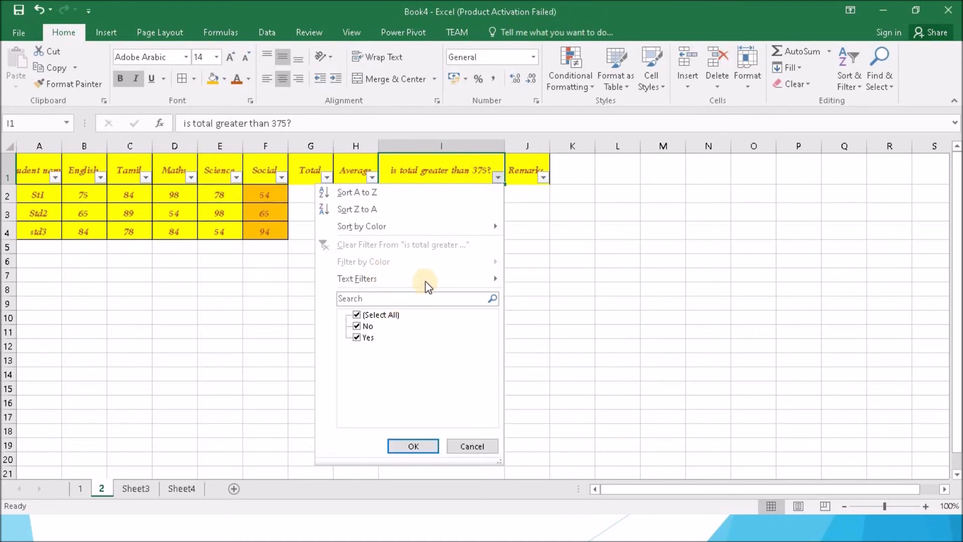
mouse_move(424, 279)
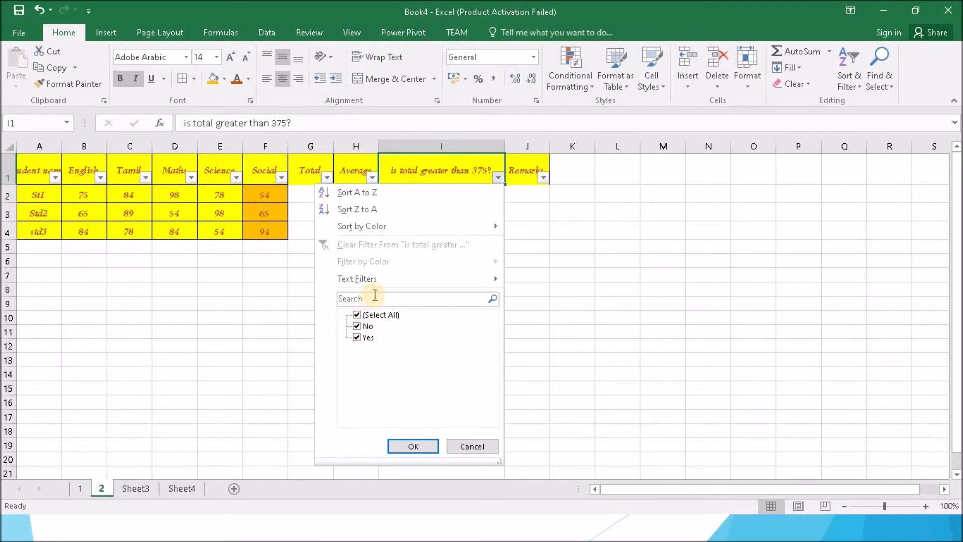
left_click(370, 300)
type("Yes")
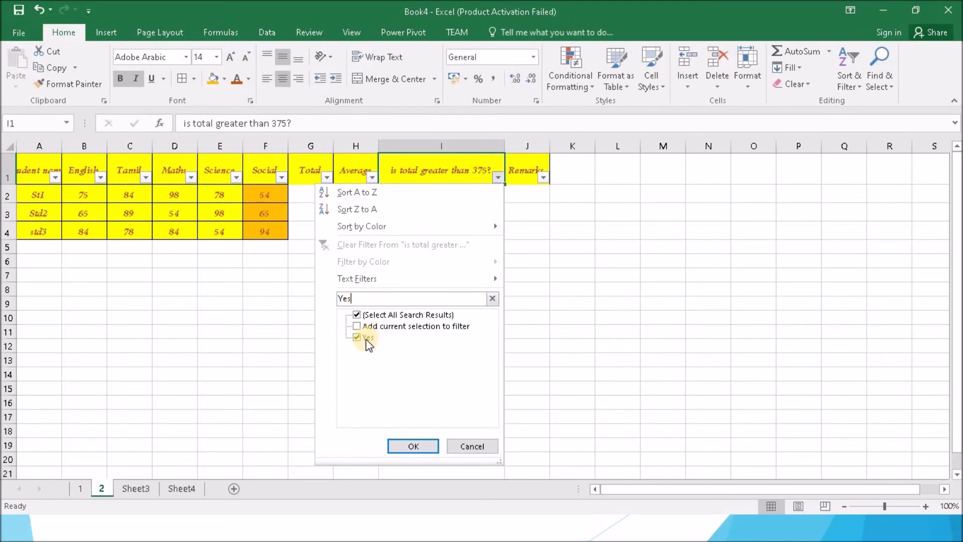
left_click(414, 442)
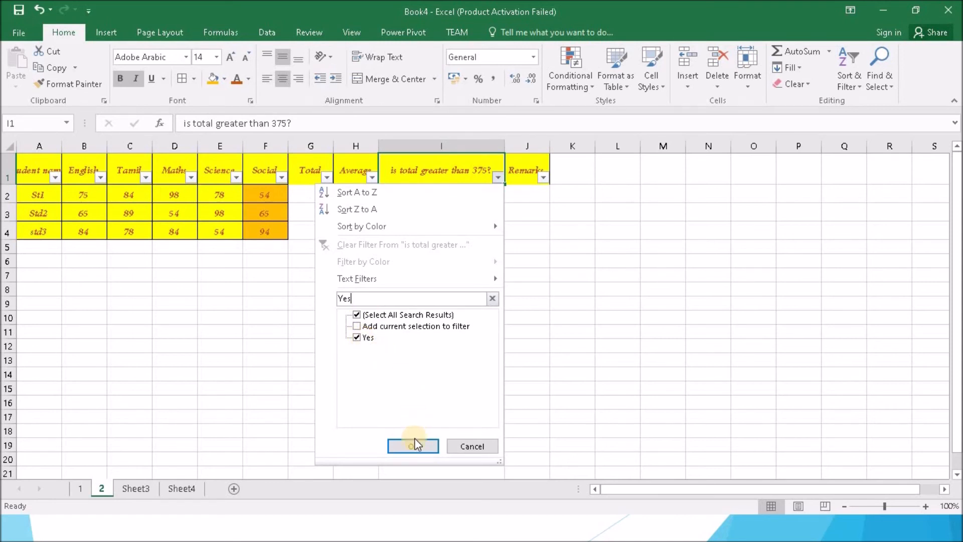
left_click(404, 445)
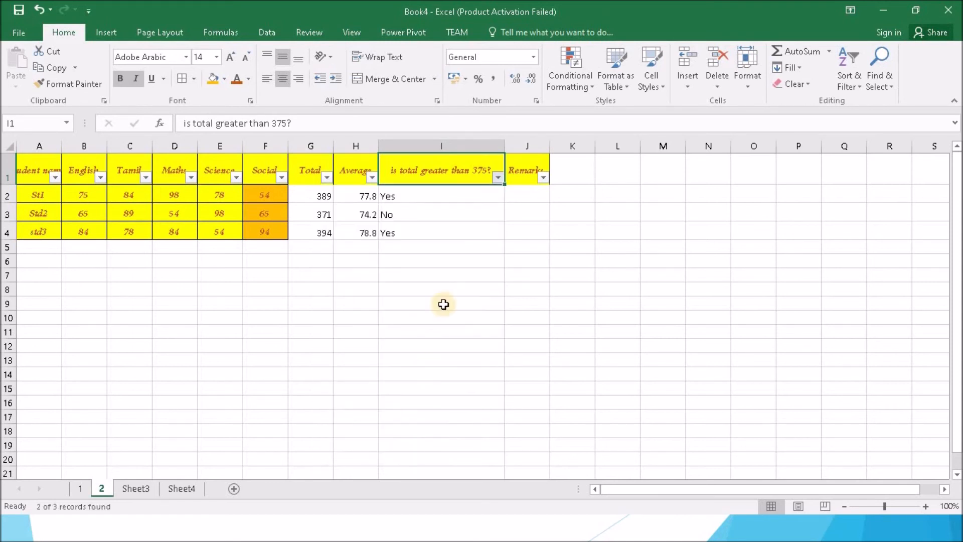
Switch the filter on the "is total greater than 375?" column to show only the rows containing No
left_click(497, 177)
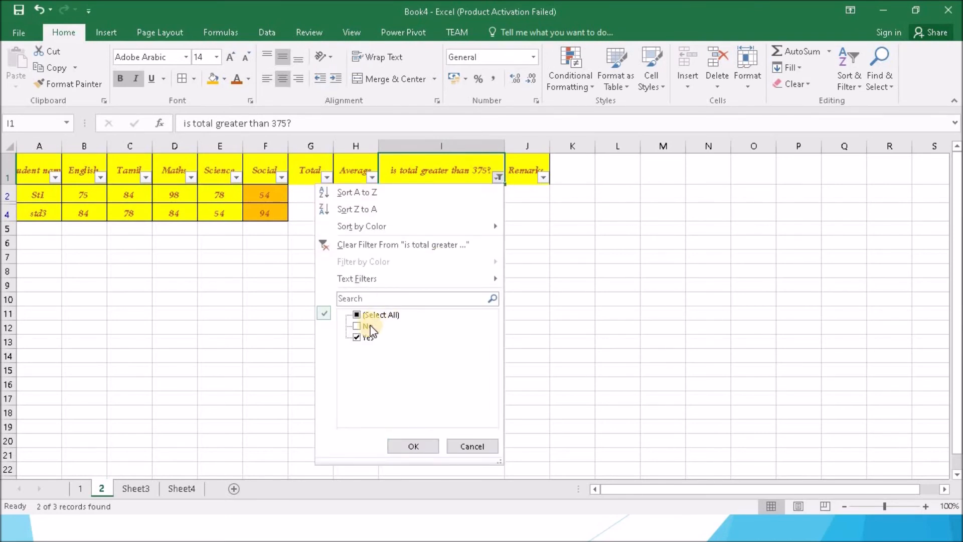
left_click(371, 299)
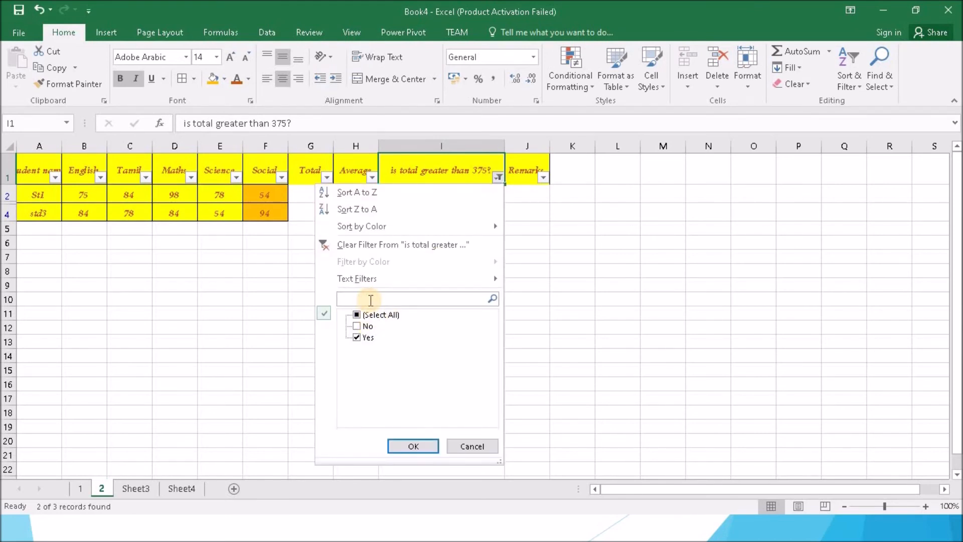
type("No")
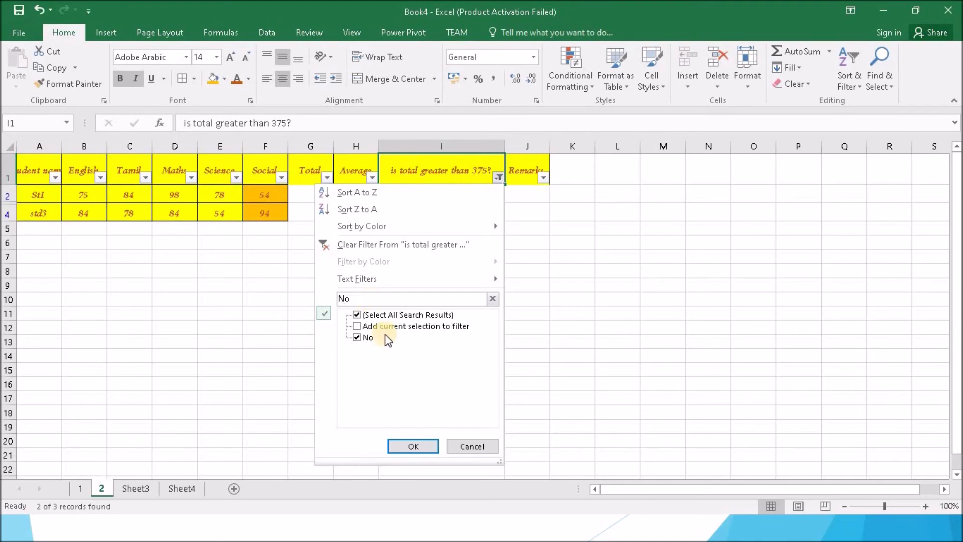
left_click(404, 446)
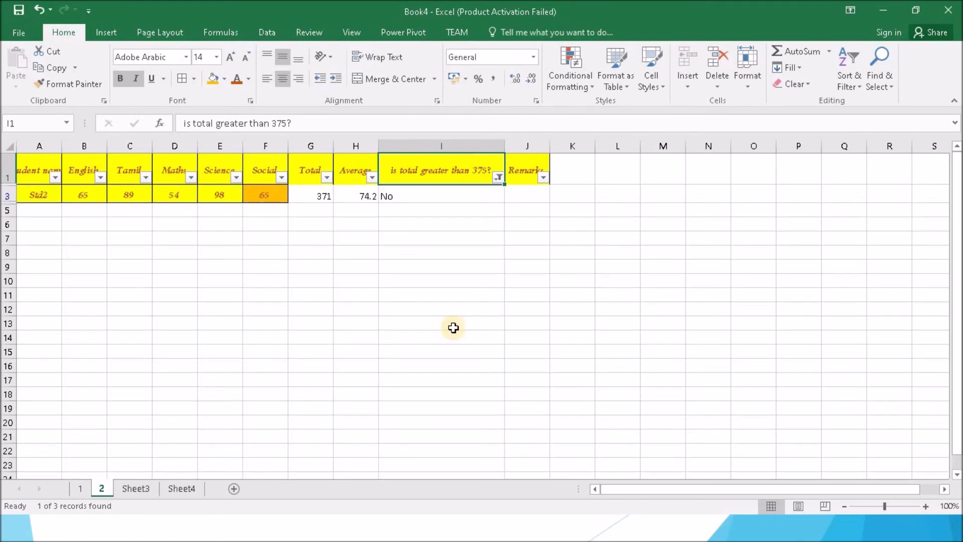
Include both Yes and No in the filter of the "is total greater than 375?" column to show every student
left_click(499, 176)
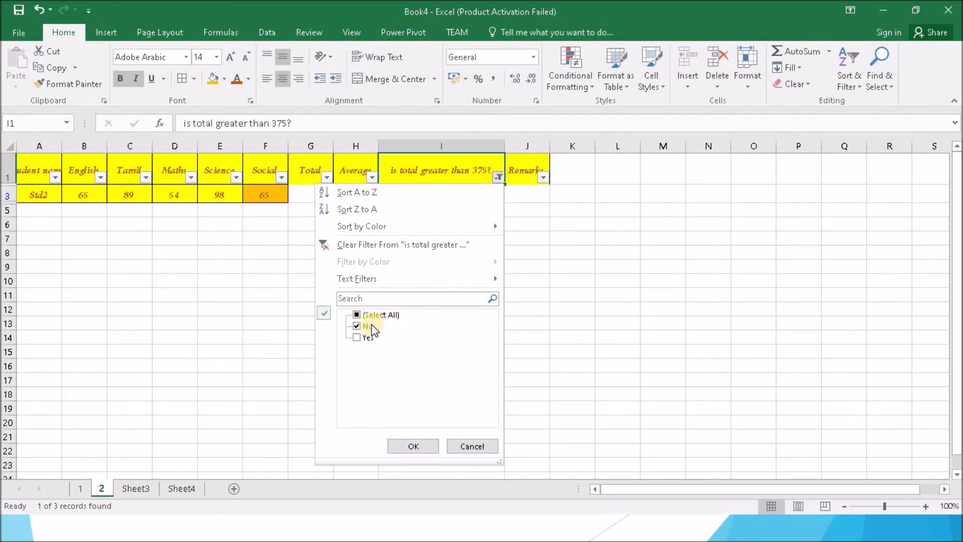
left_click(359, 337)
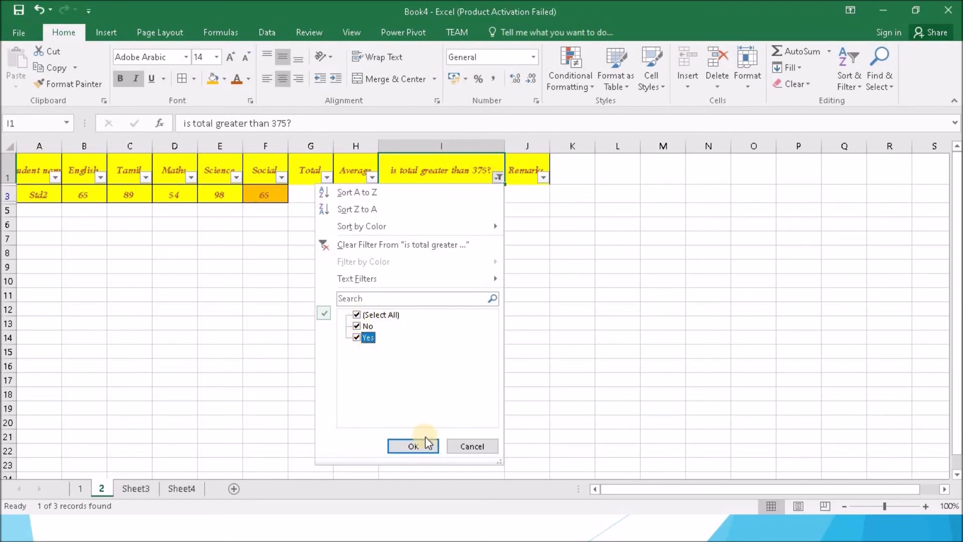
left_click(414, 445)
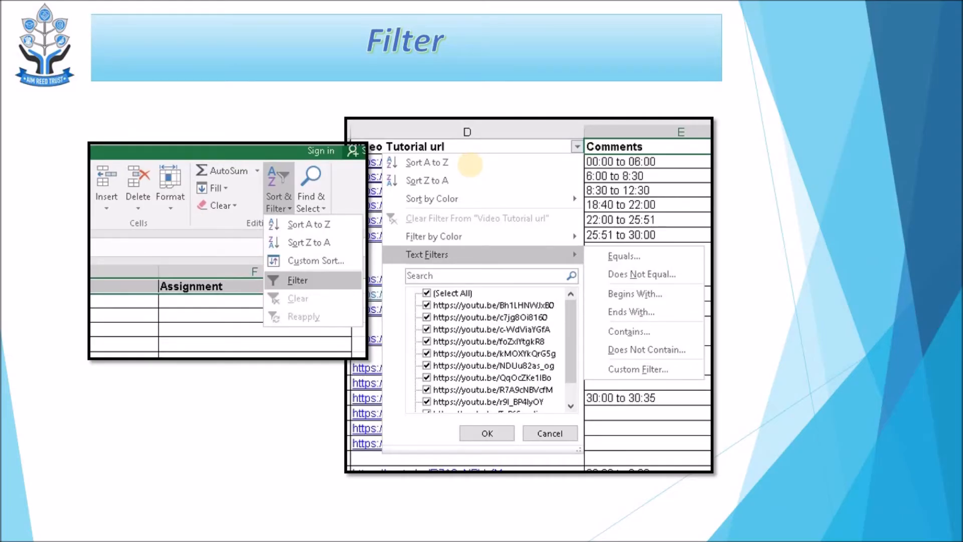
left_click(403, 212)
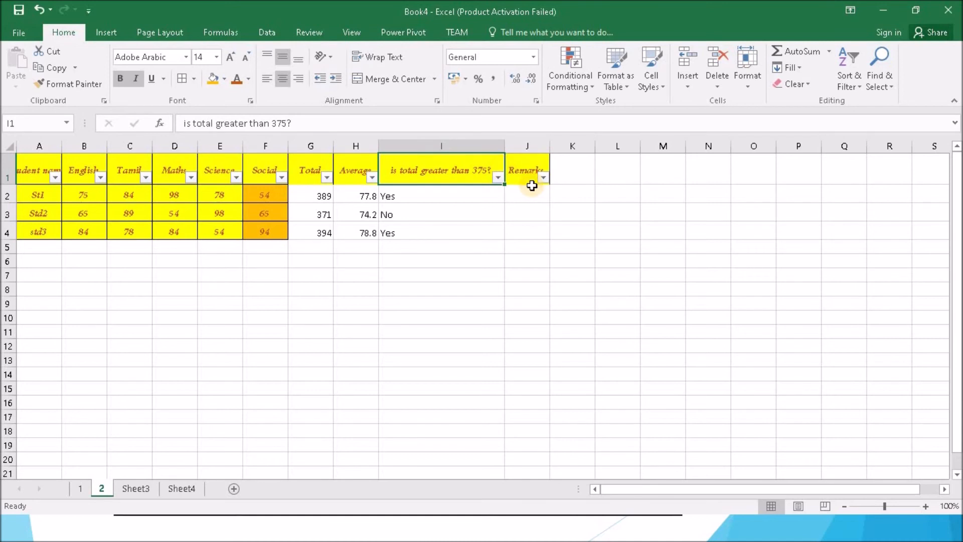
Enter the remark "He is a good boy. He ready well" in cell J2 for the first student
left_click(516, 196)
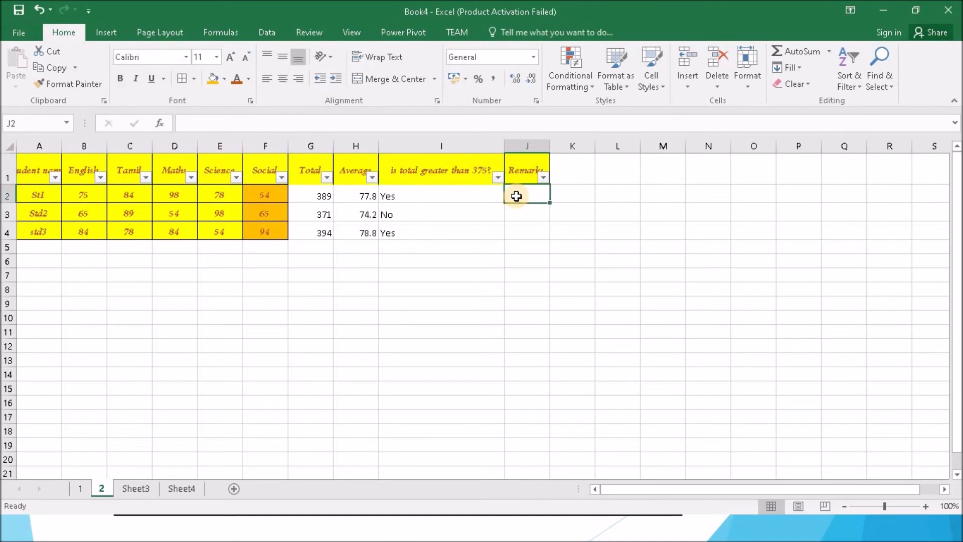
type("H")
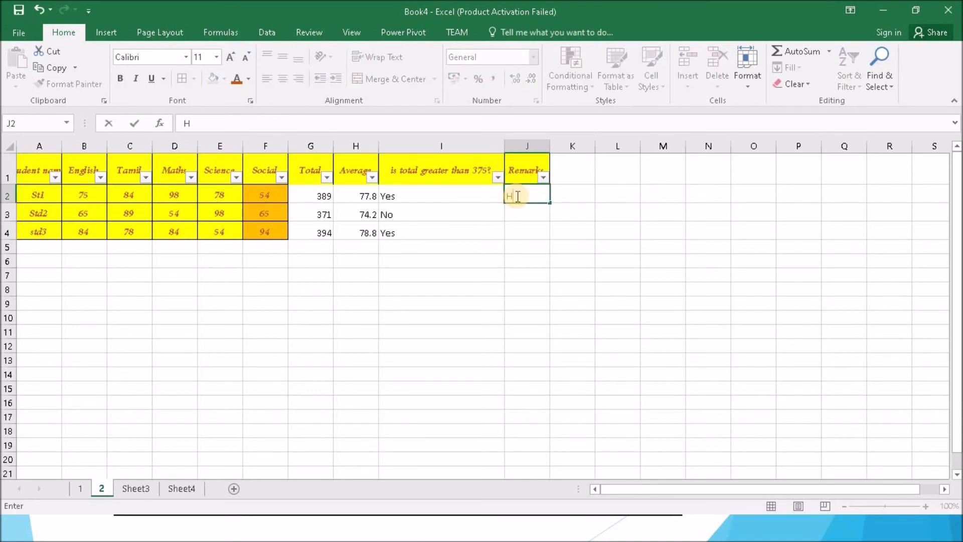
type("e is a good boy.")
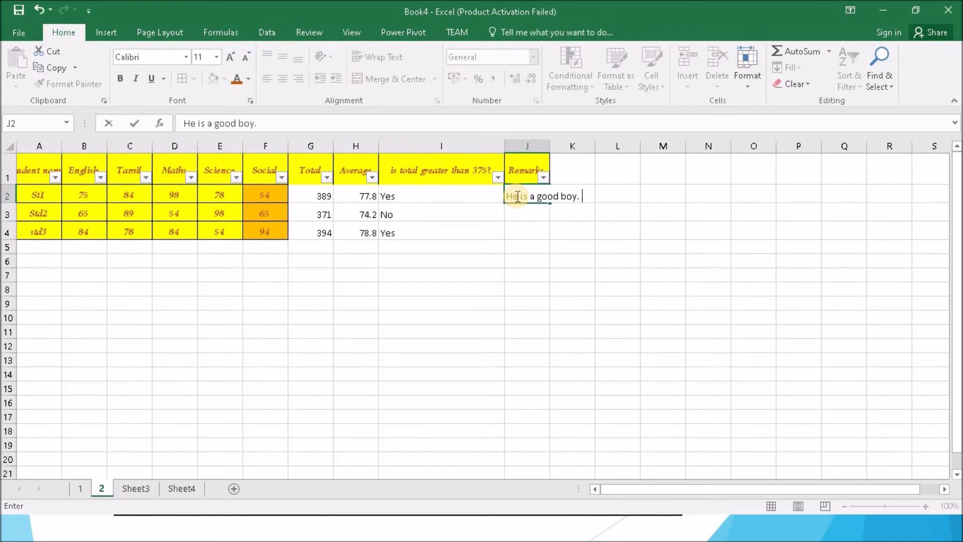
type(" He ready well")
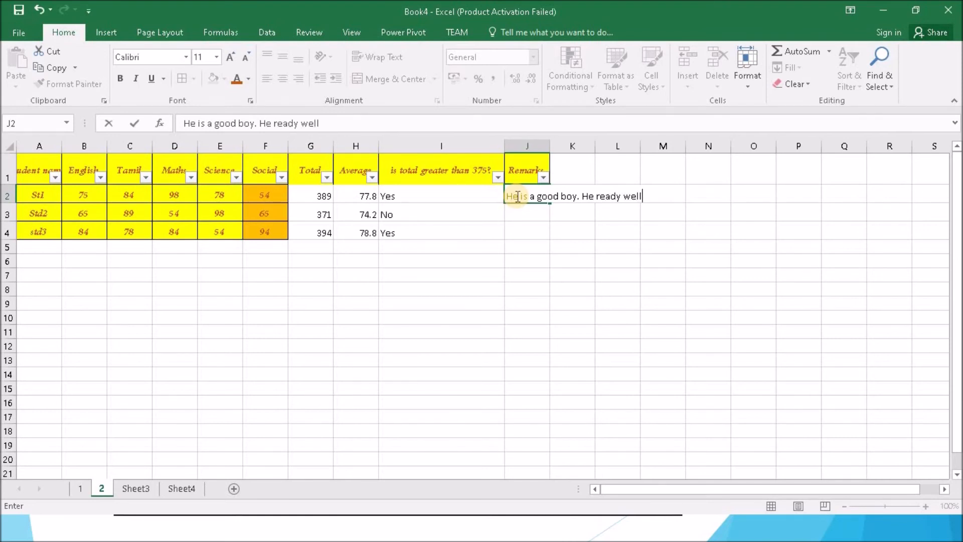
left_click(527, 210)
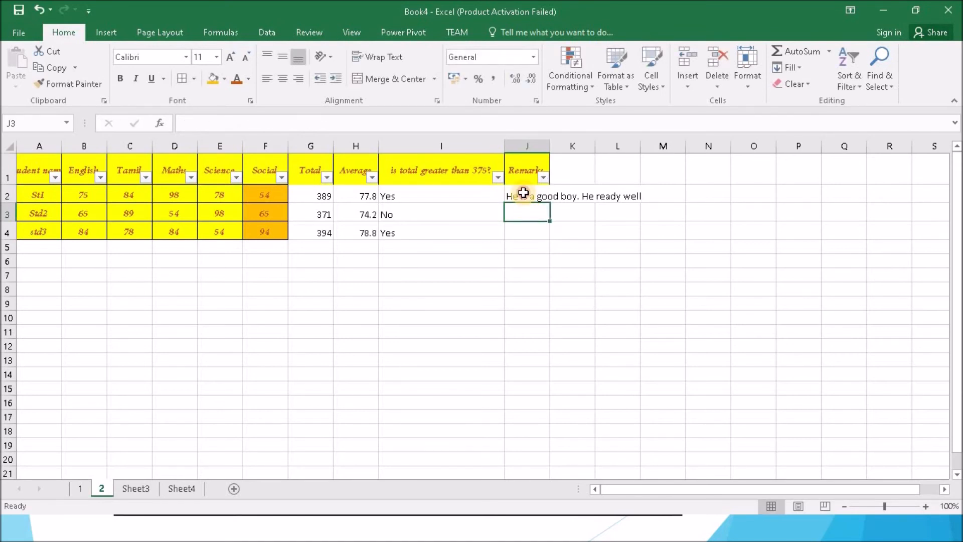
Correct the word "ready" to "reads" in the remark in cell J2
left_click(522, 196)
left_click(298, 122)
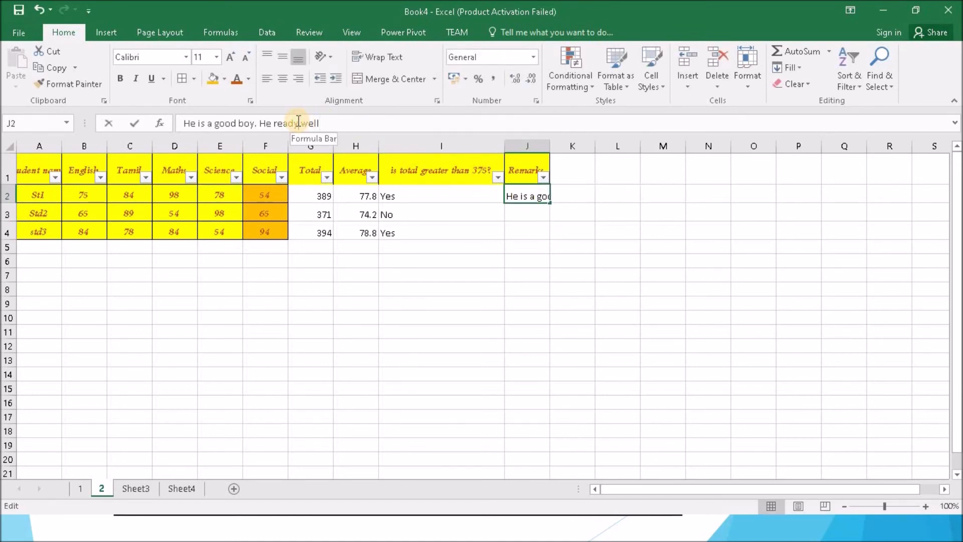
key("BackSpace")
type("s")
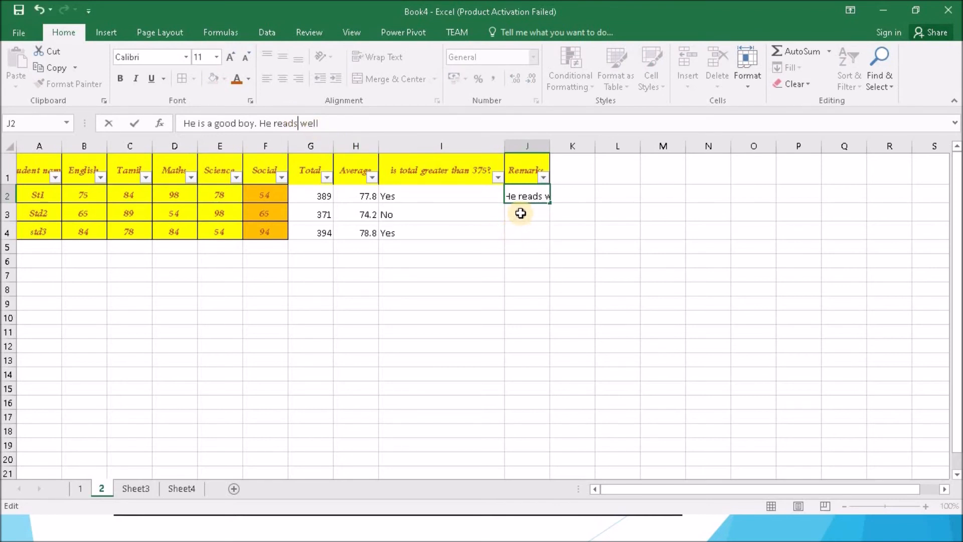
left_click(518, 221)
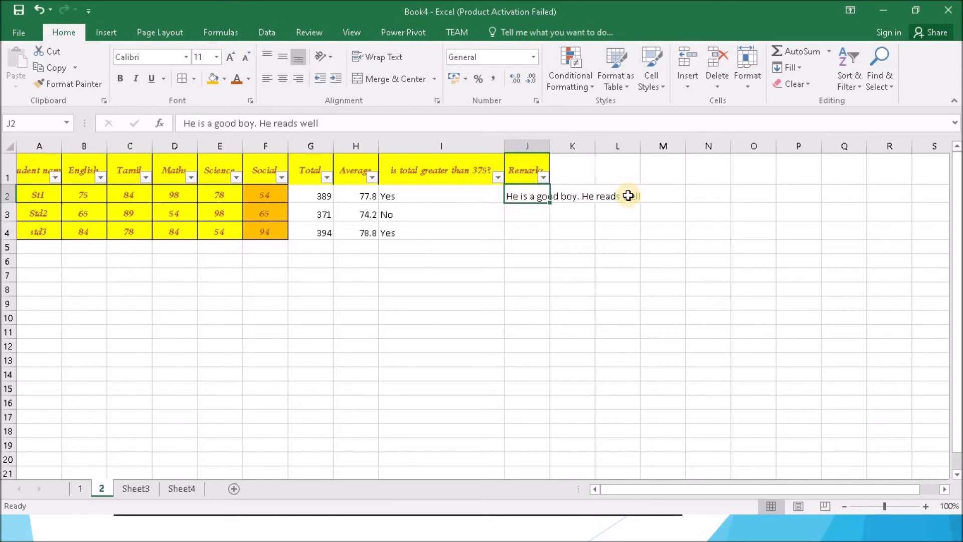
Enter 21 in cell K2, beside the first student's remark
left_click(571, 191)
type("21")
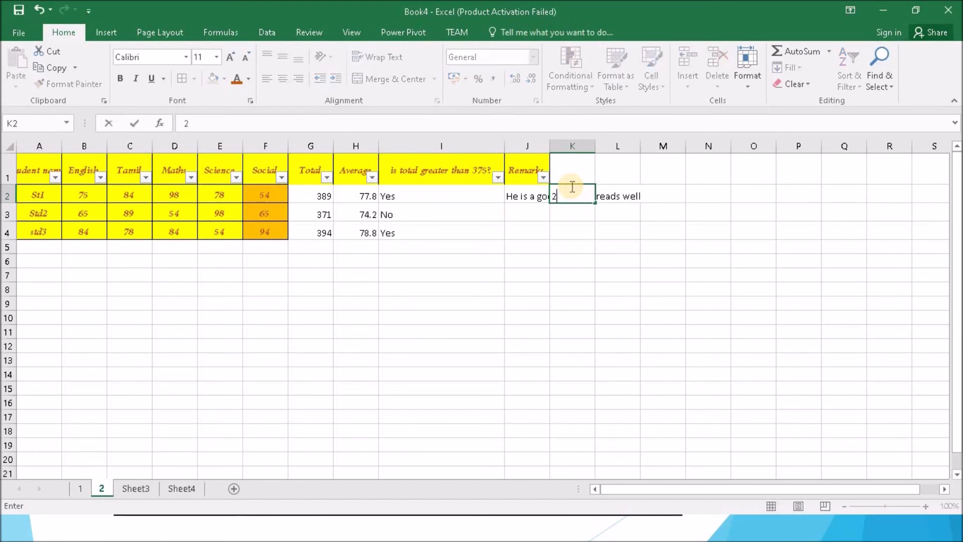
left_click(524, 194)
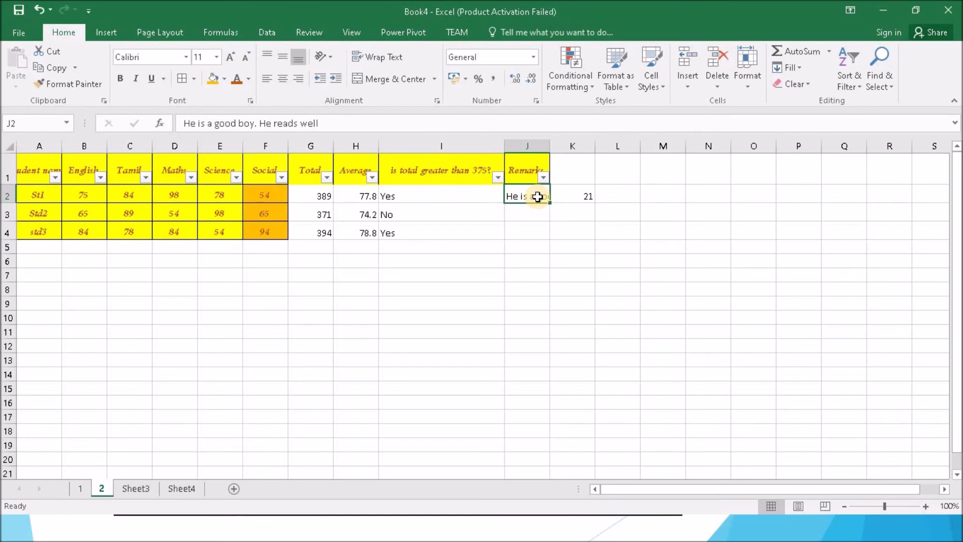
Toggle Wrap Text on the remark in cell J2 to compare both displays, leaving the wrapping turned on
left_click(396, 59)
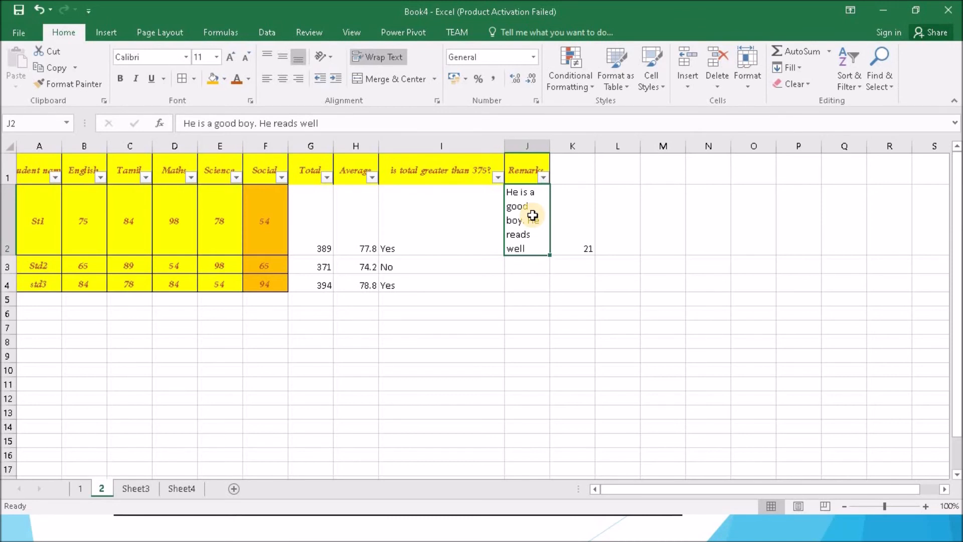
left_click(379, 57)
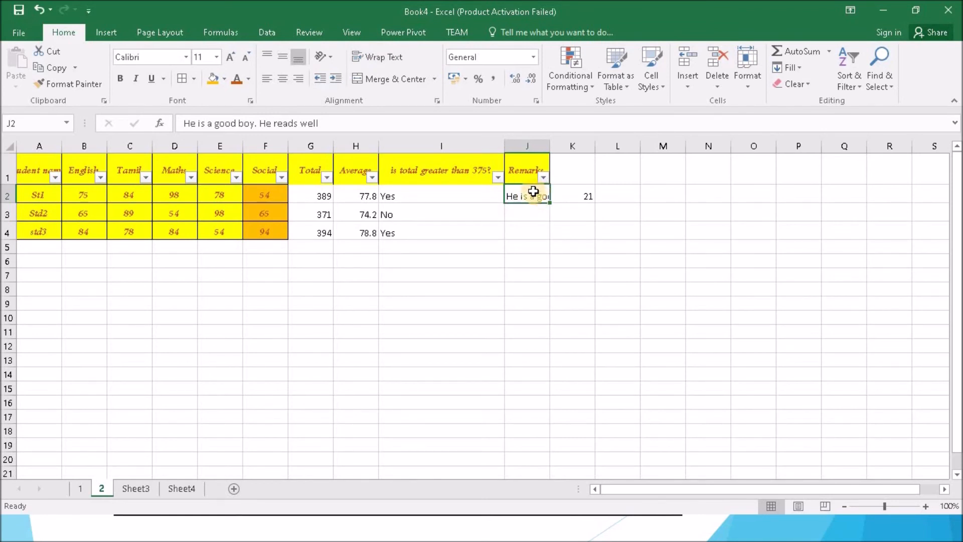
left_click(396, 57)
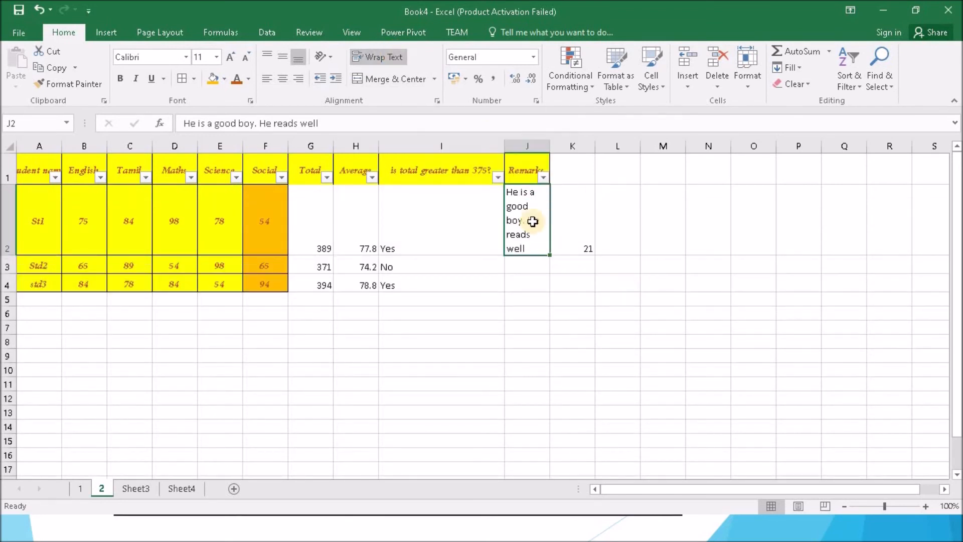
left_click(380, 57)
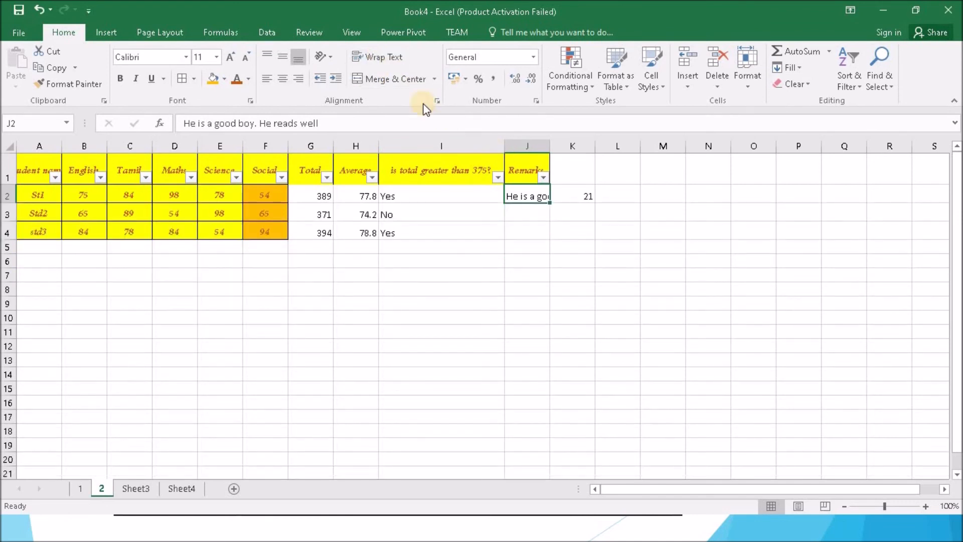
left_click(380, 57)
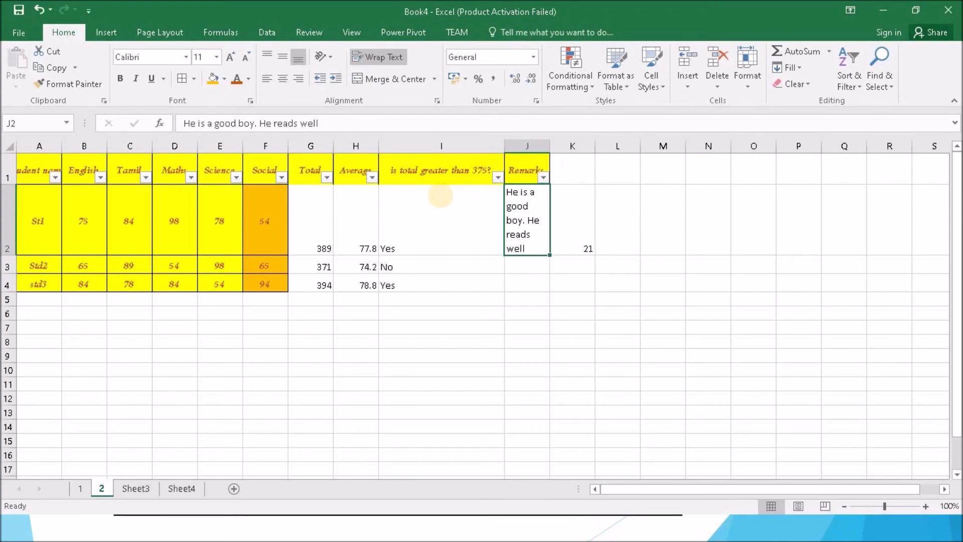
Switch to the slide presentation, view the Merge slide, and return to the Excel workbook
key("alt+Tab")
left_click(512, 343)
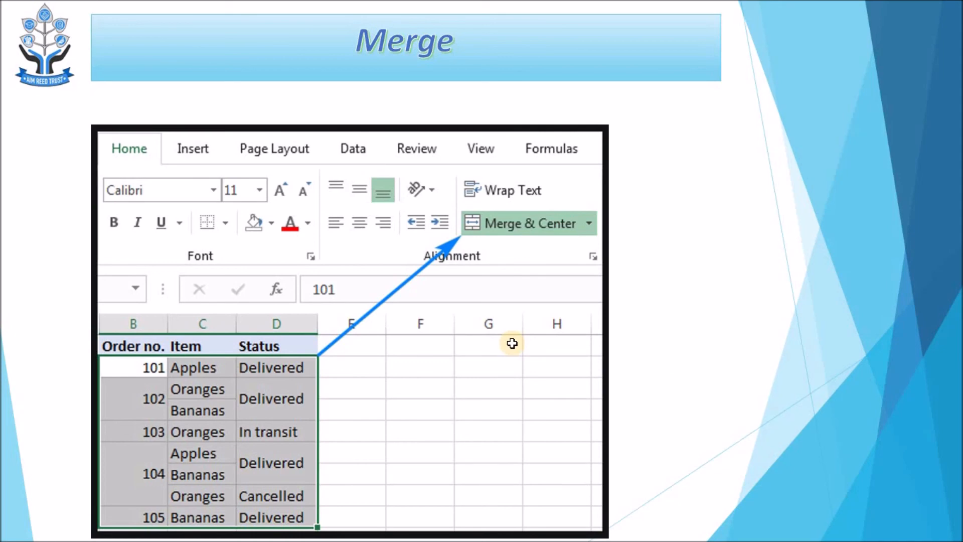
key("alt+Tab")
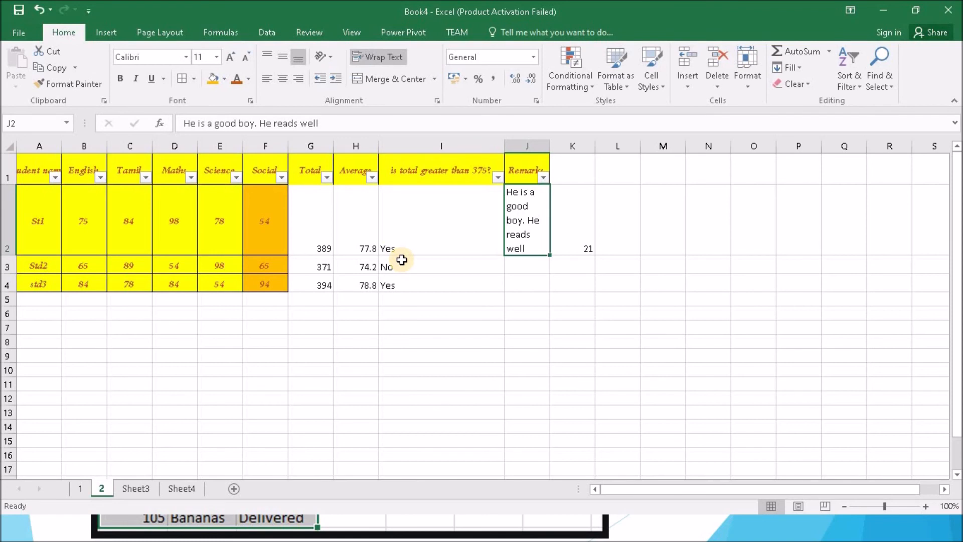
Delete the IF formulas from cells I2 through I4 in the "is total greater than 375?" column
left_click(405, 228)
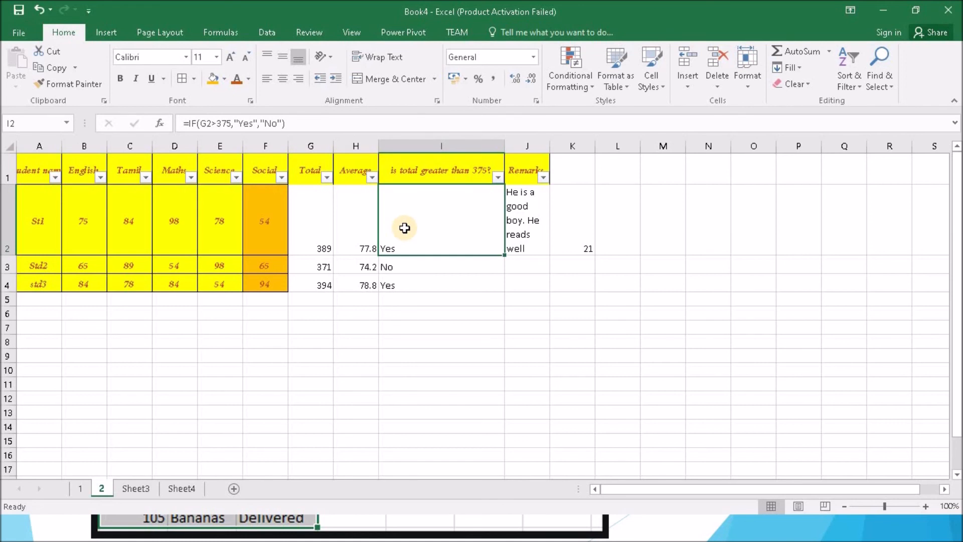
key("Delete")
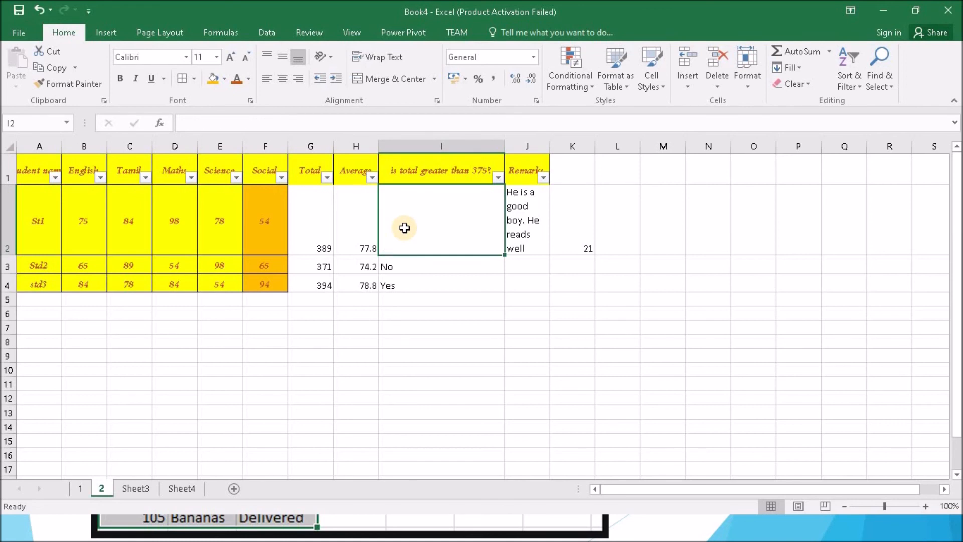
key("Down")
key("Delete")
key("Down")
key("Delete")
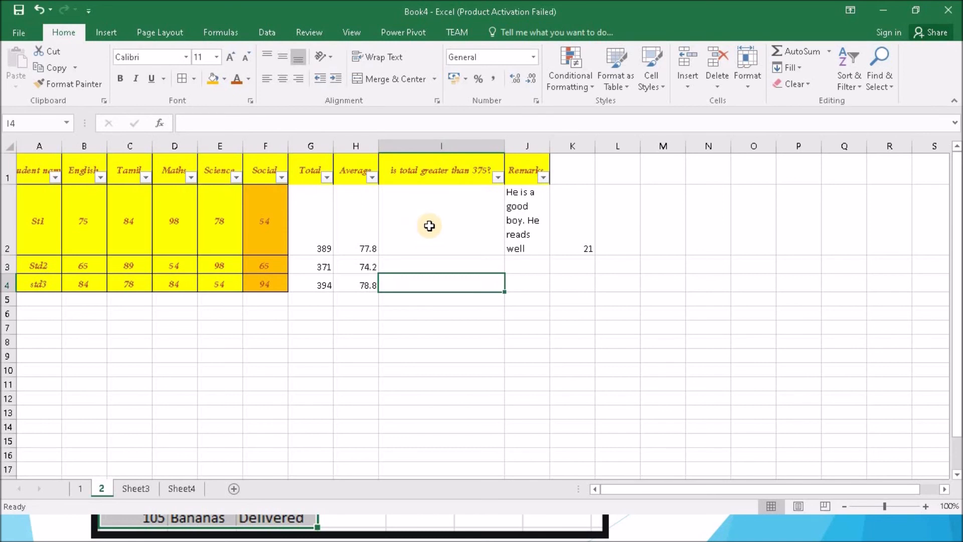
Change the heading in cell I1 to "is total greater than 370?"
left_click(467, 170)
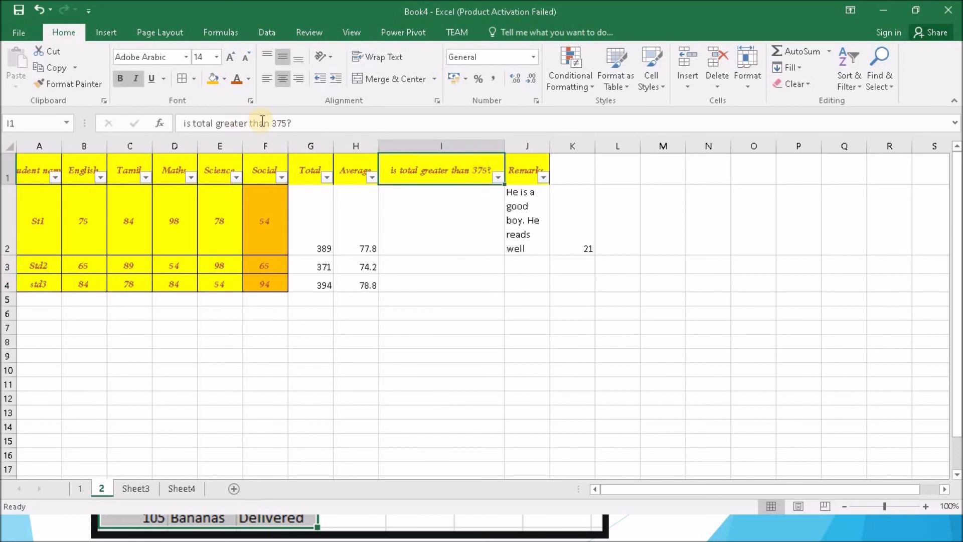
left_click(288, 122)
key("BackSpace")
type("0")
Enter Yes for all three students in cells I2, I3 and I4
left_click(426, 217)
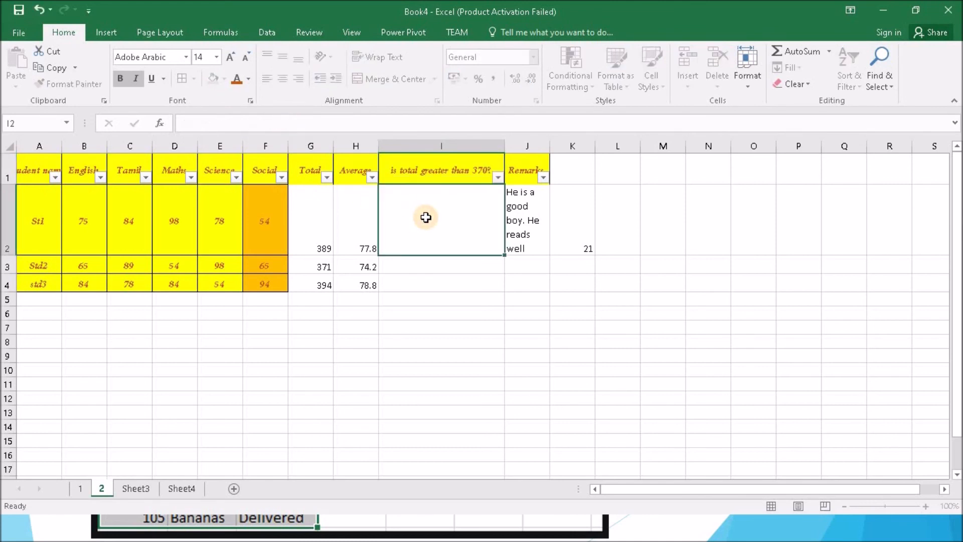
type("Yes")
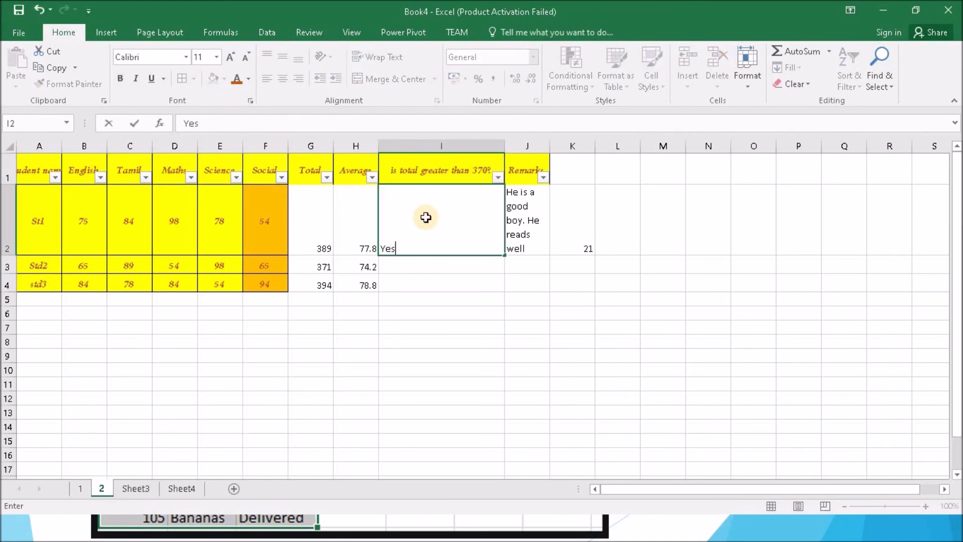
key("Return")
type("Yes")
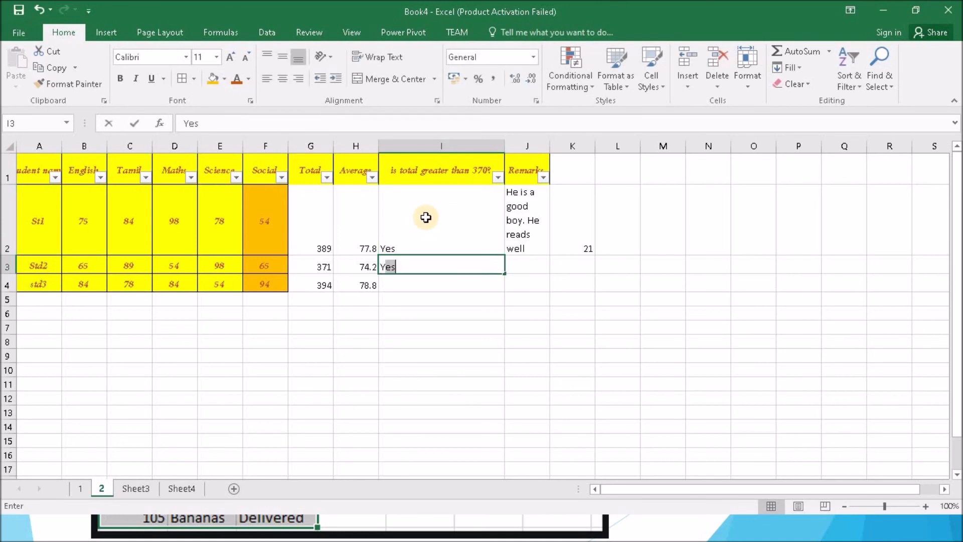
key("Return")
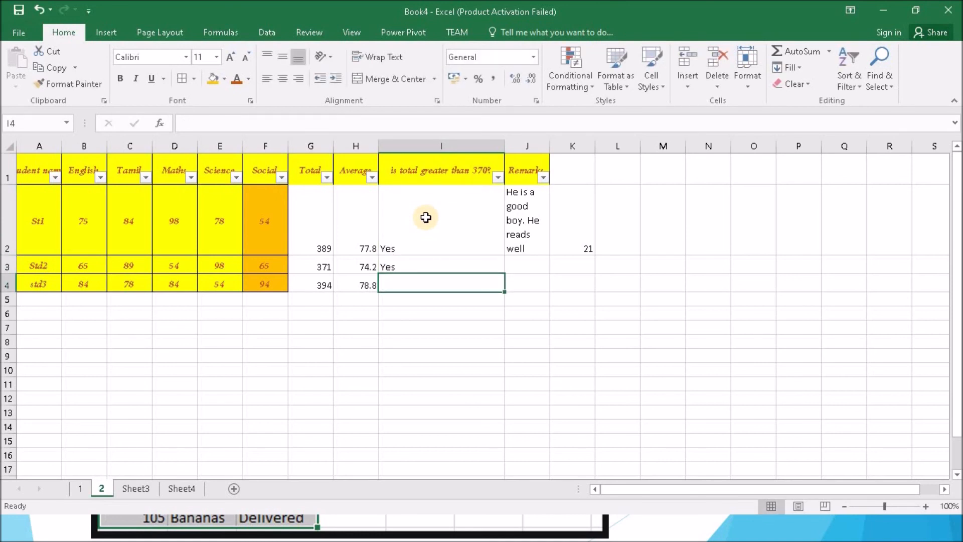
type("Yes")
key("Tab")
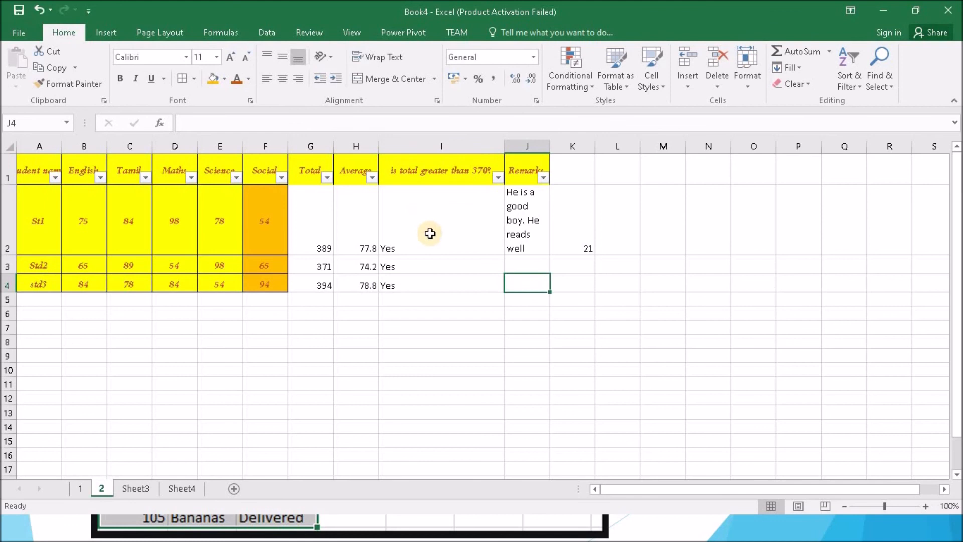
left_click(430, 233)
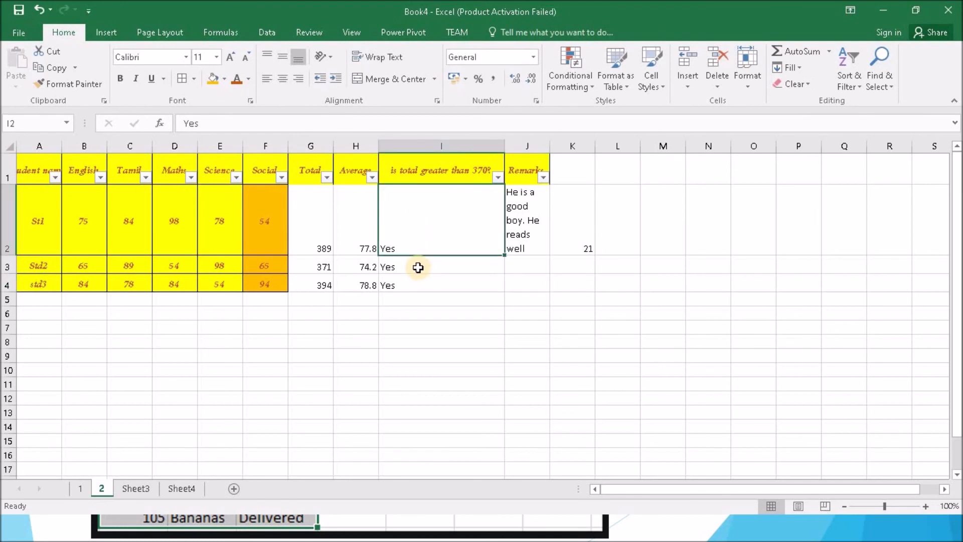
left_click(418, 267)
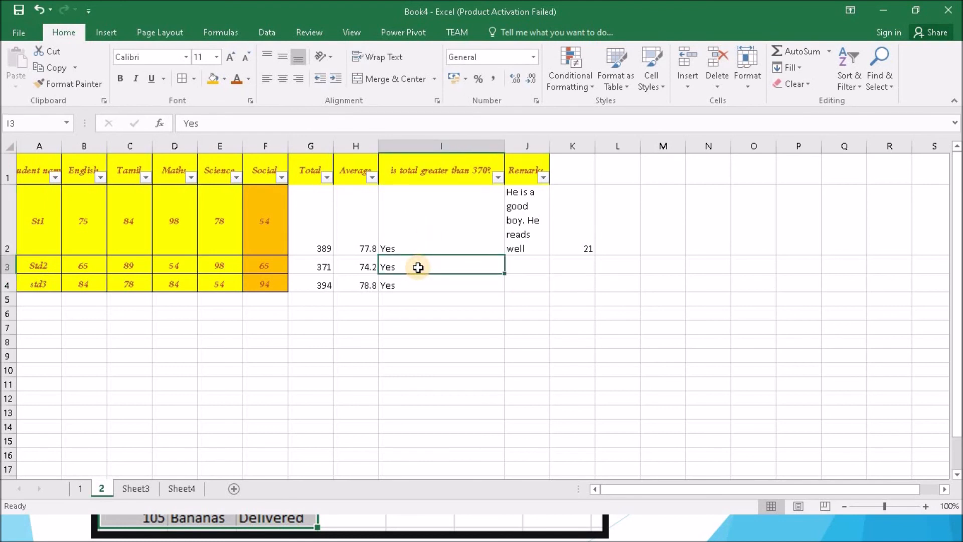
left_click_drag(434, 227, 401, 286)
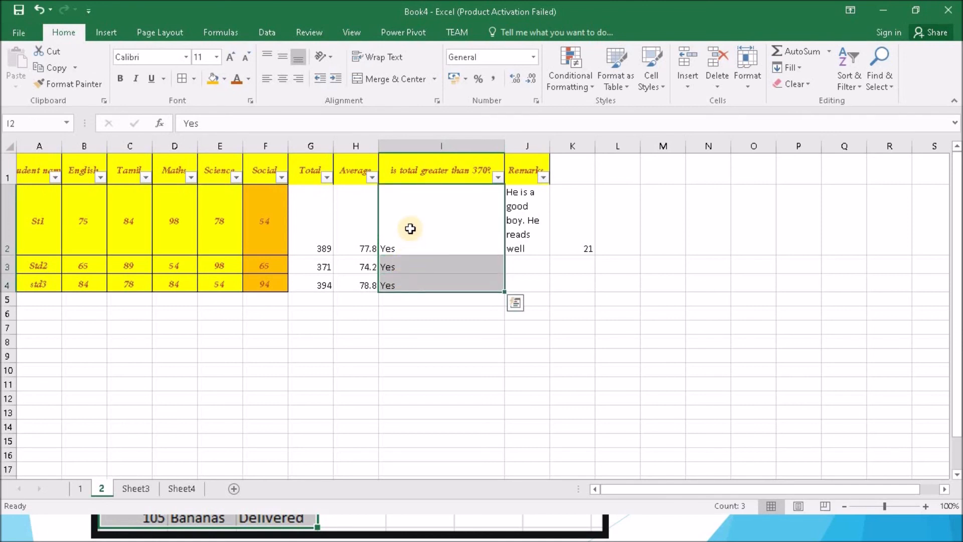
left_click(410, 229)
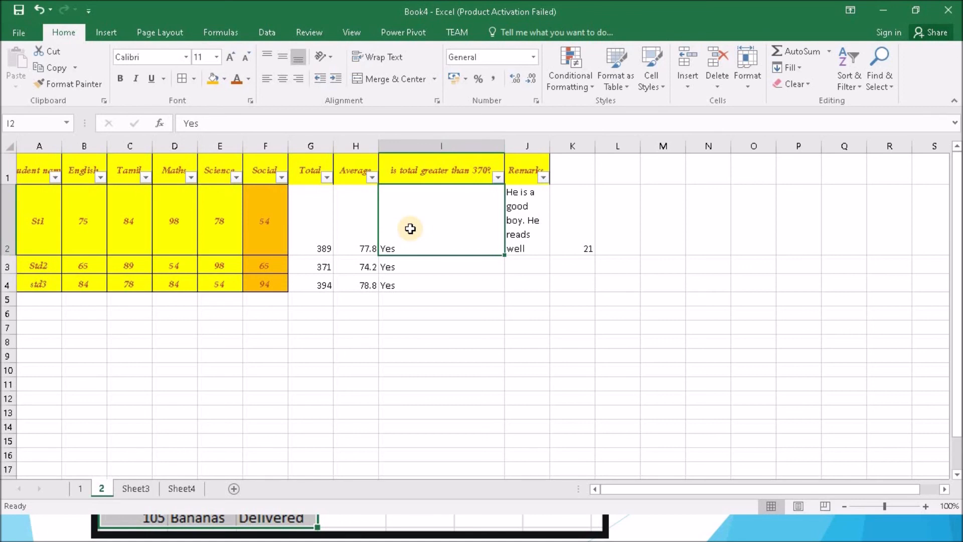
left_click(524, 221)
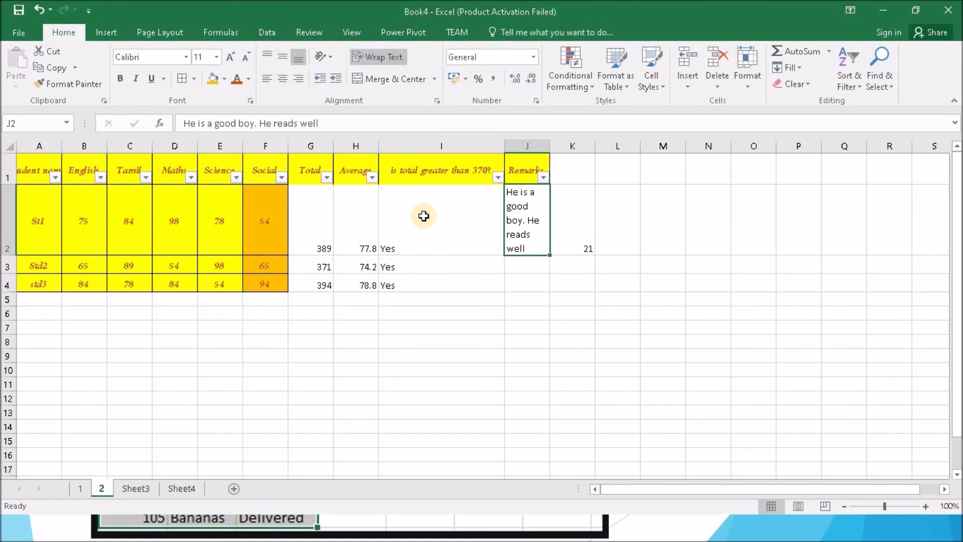
Merge and center cells I2 through I4 into one cell, accepting that only the upper-left value is kept
left_click_drag(424, 215, 414, 289)
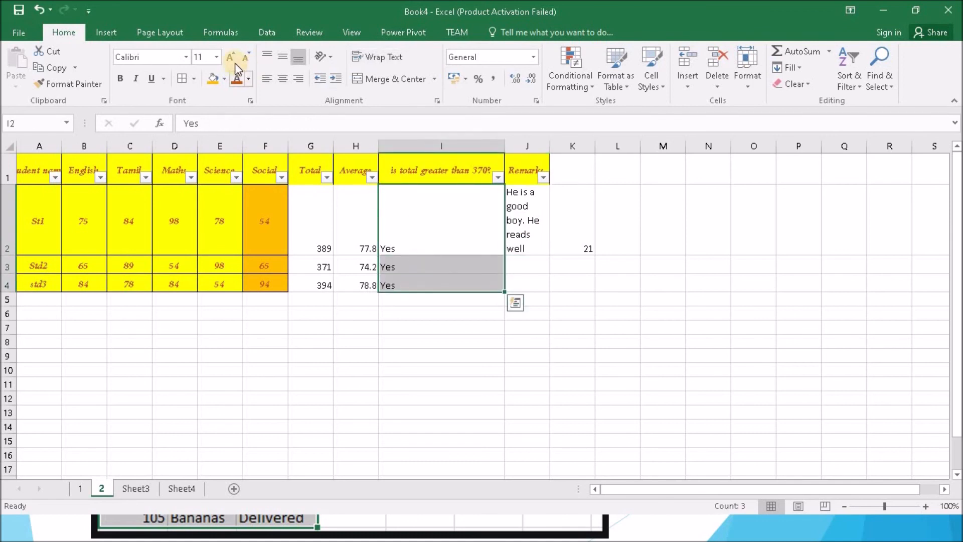
left_click(392, 82)
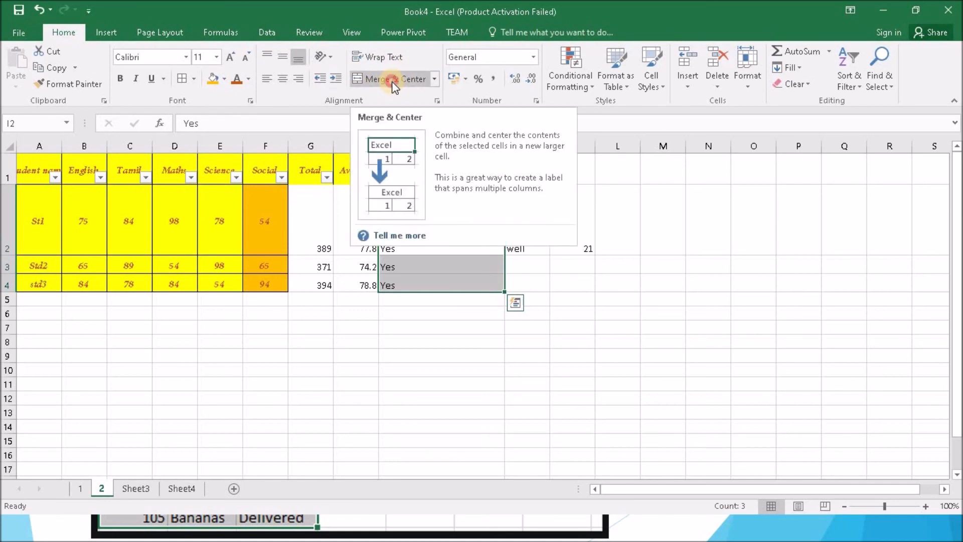
left_click(413, 120)
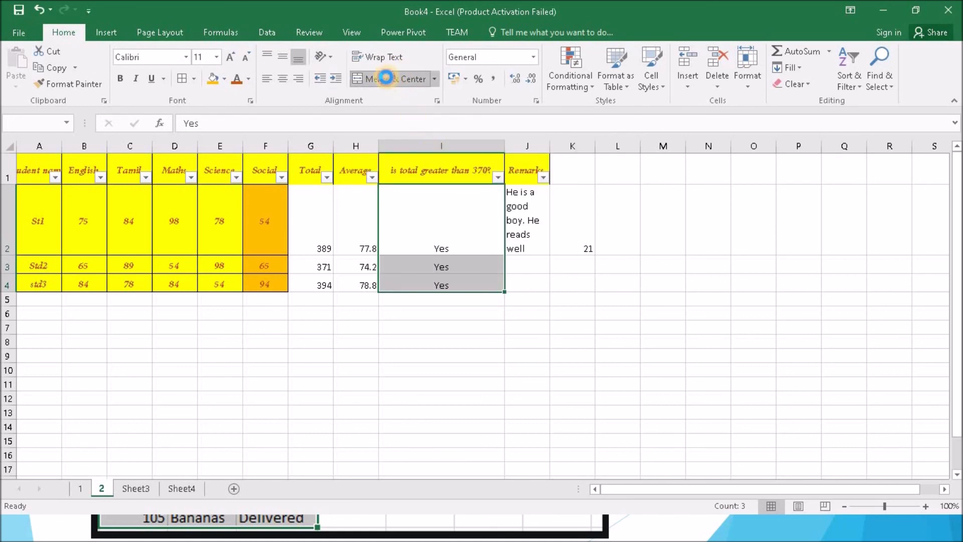
left_click(394, 78)
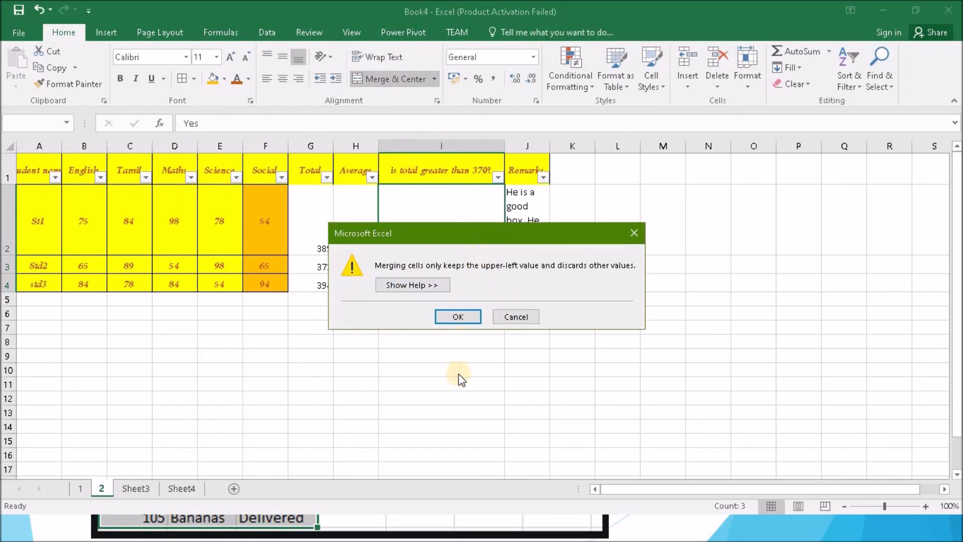
left_click_drag(469, 235, 450, 345)
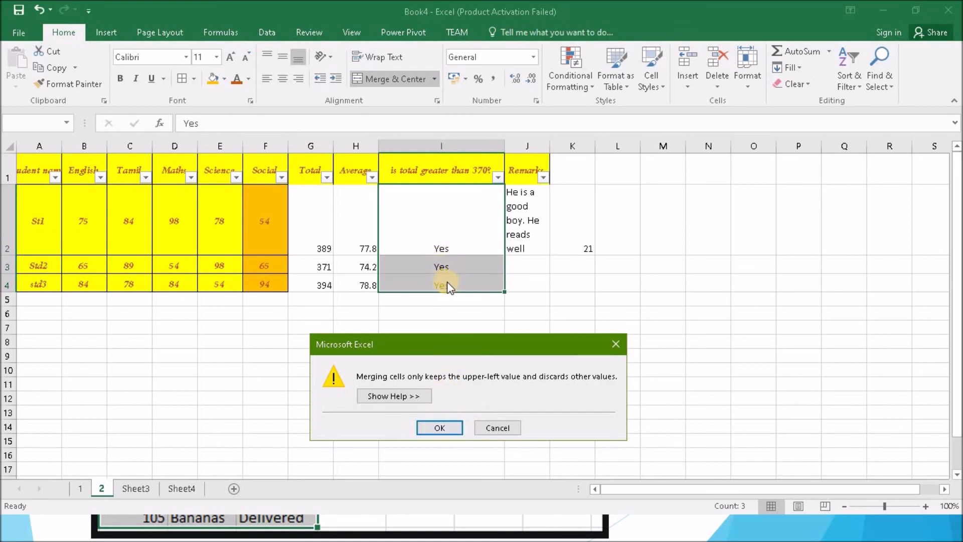
left_click(443, 428)
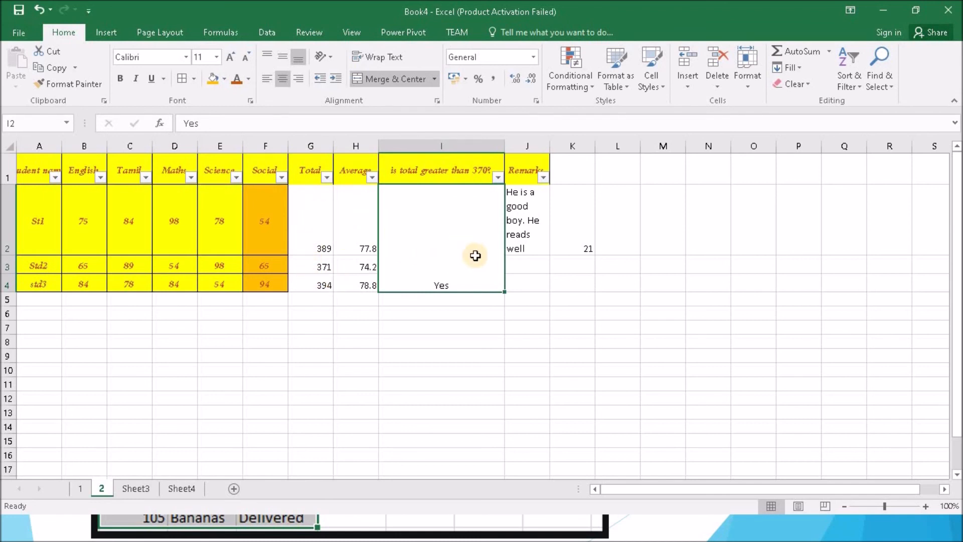
Center the Yes vertically in the merged cell I2:I4 with Middle Align, comparing it with Top Align
left_click(283, 59)
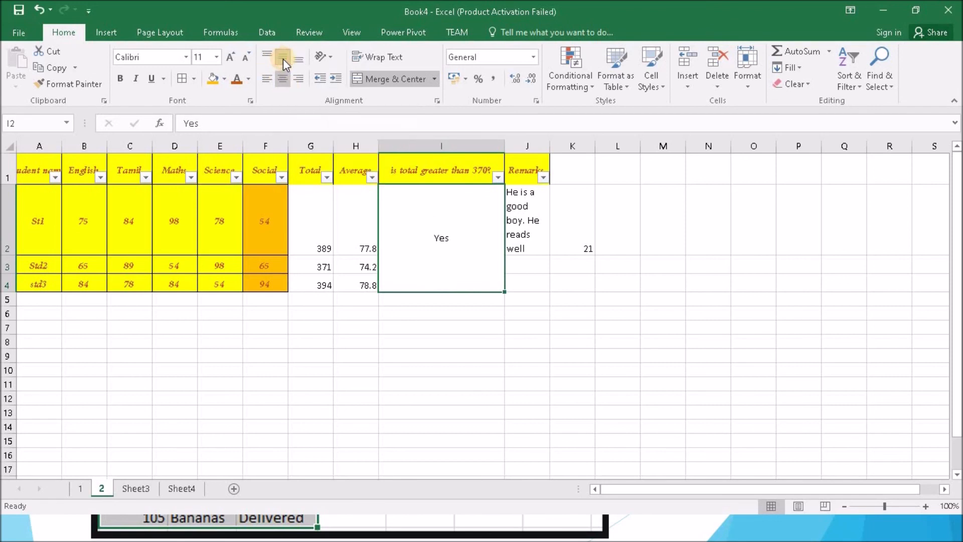
left_click(270, 53)
left_click(285, 55)
Switch to the slide presentation and advance from the Merge slide to "What we have learnt in this session ?"
key("alt+Tab")
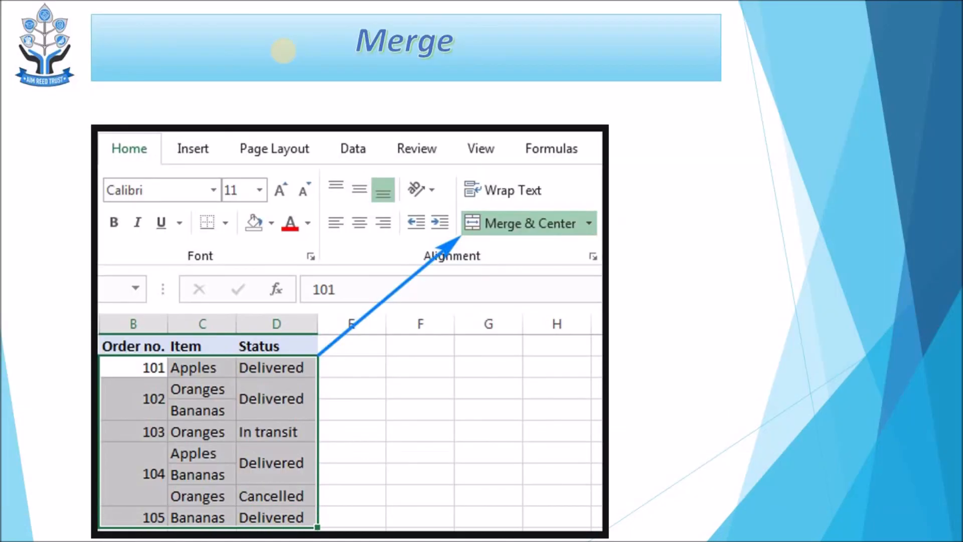
left_click(634, 201)
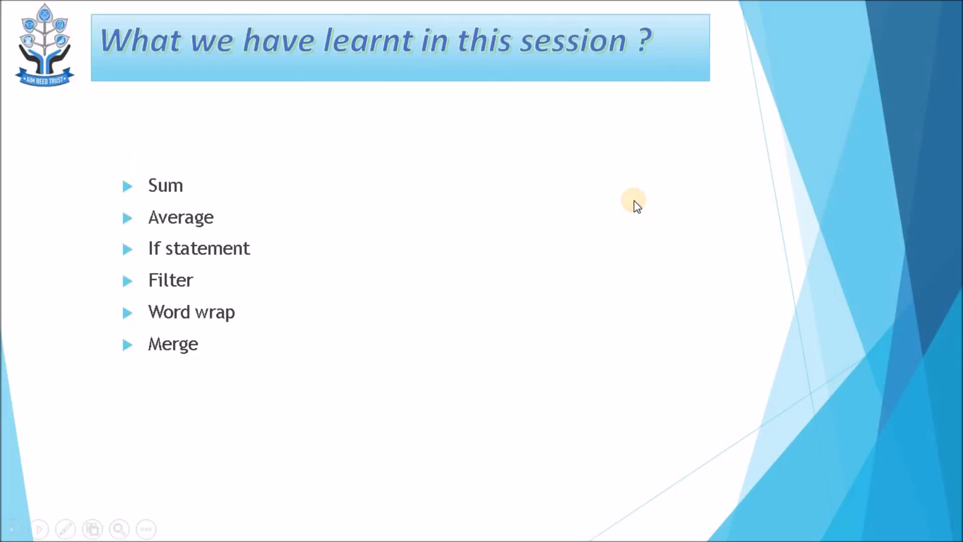